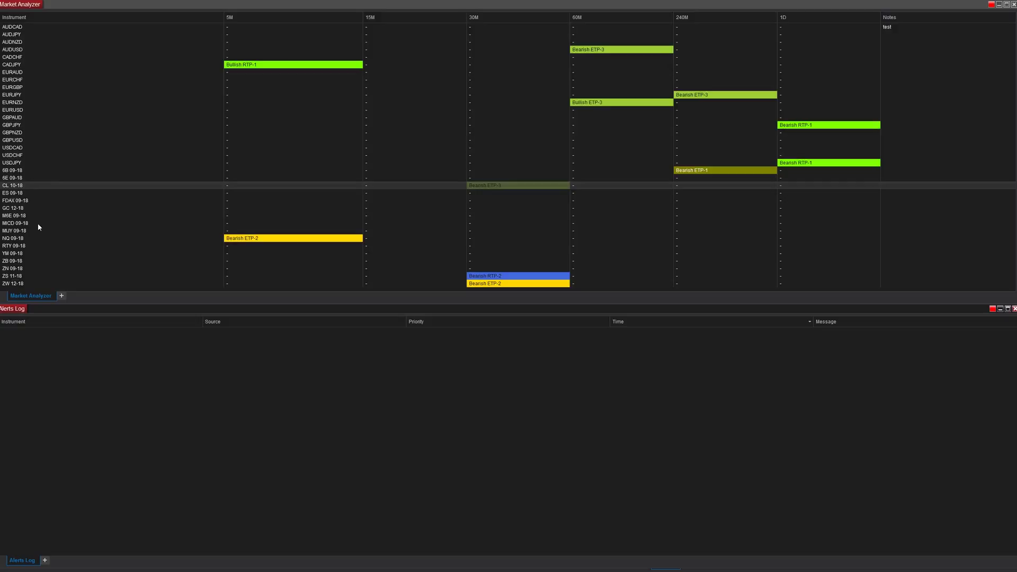
# Create a second Market Analyzer tab and open its column configuration
pyautogui.click(60, 296)
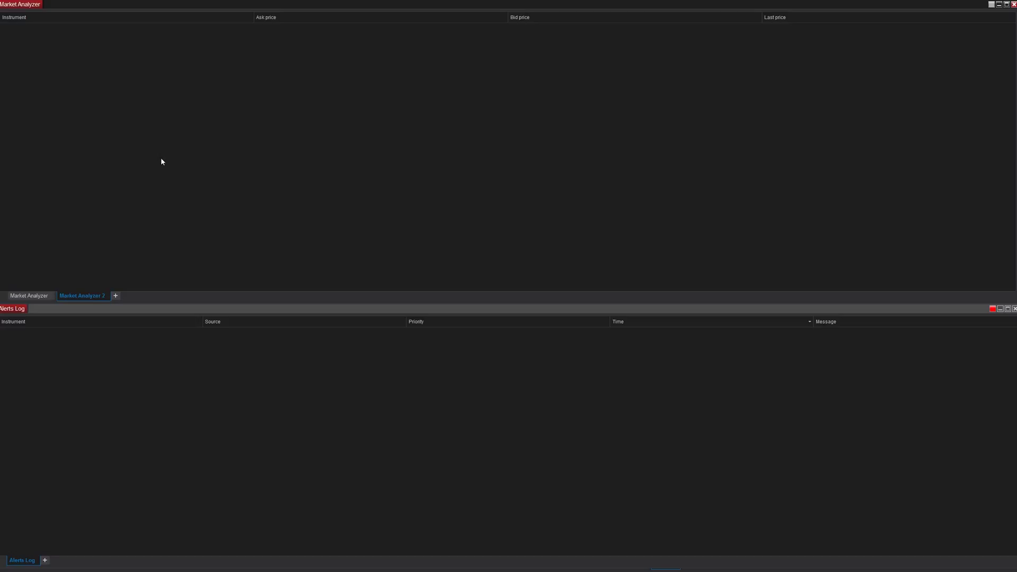
pyautogui.rightClick(223, 100)
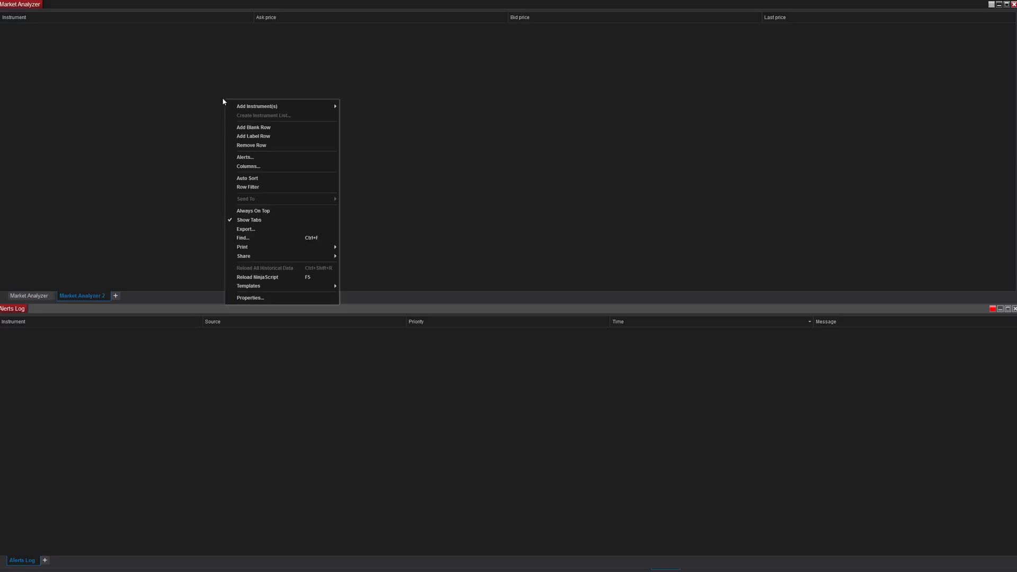
pyautogui.click(249, 166)
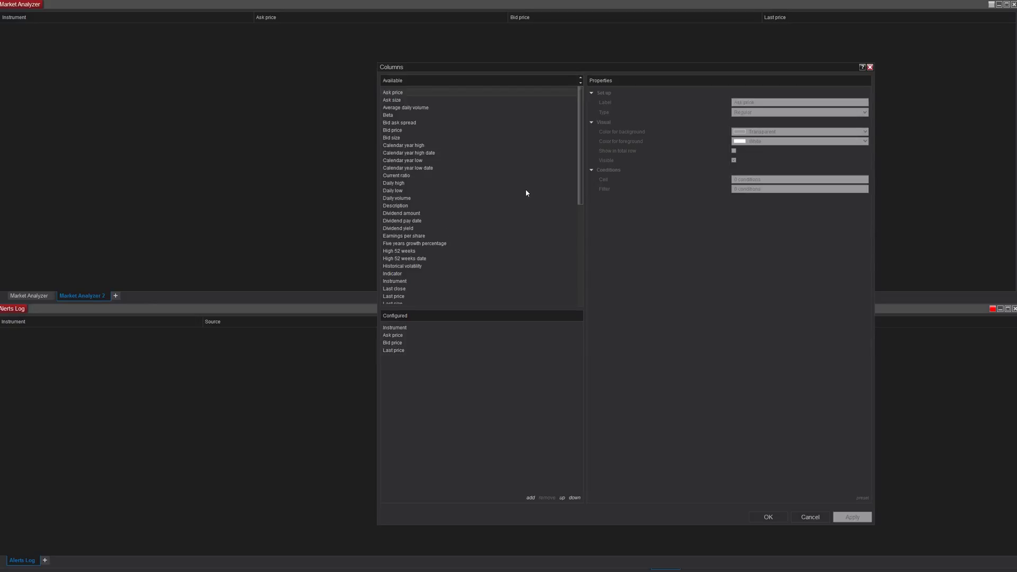
# Add an Indicator column to the configured columns and set its indicator to CCI
pyautogui.moveTo(579, 176); pyautogui.dragTo(578, 282)
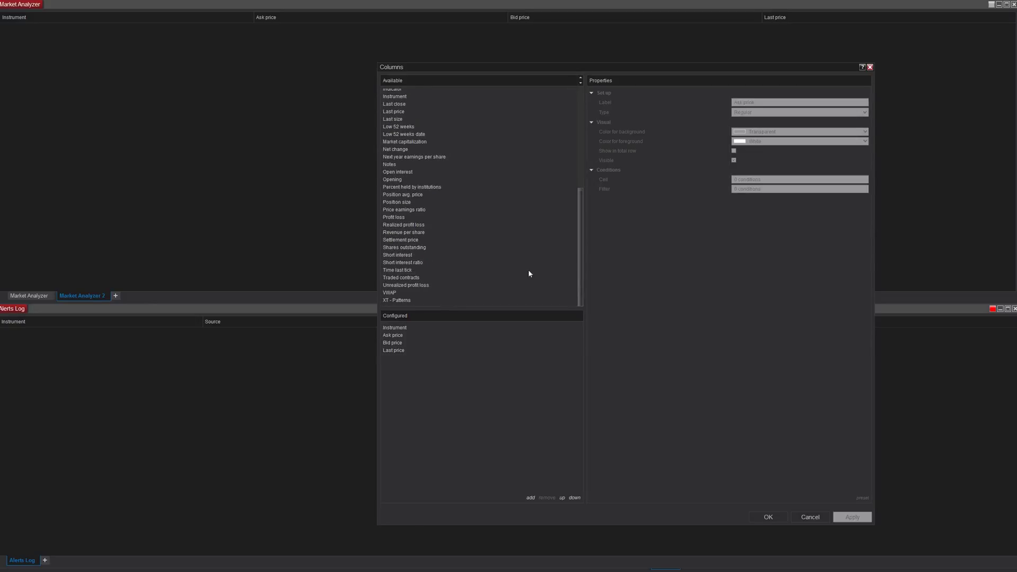
pyautogui.scroll(4, 398, 177)
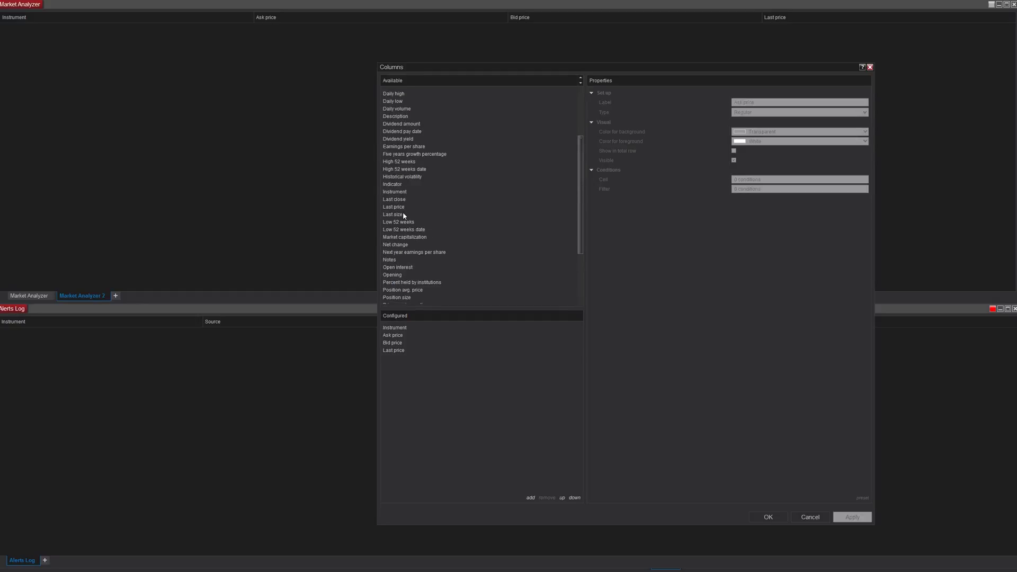
pyautogui.scroll(-1, 393, 243)
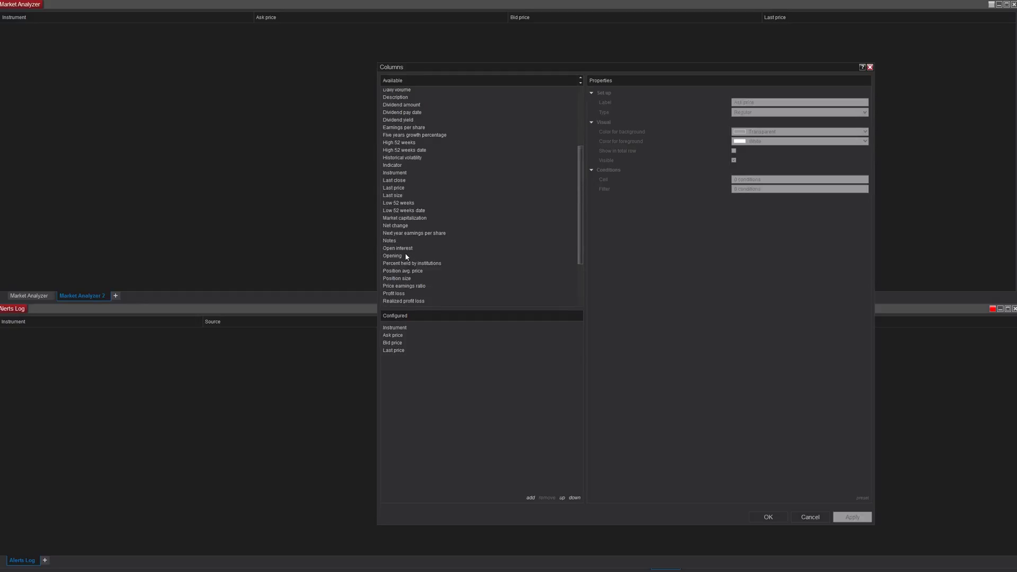
pyautogui.scroll(1, 404, 255)
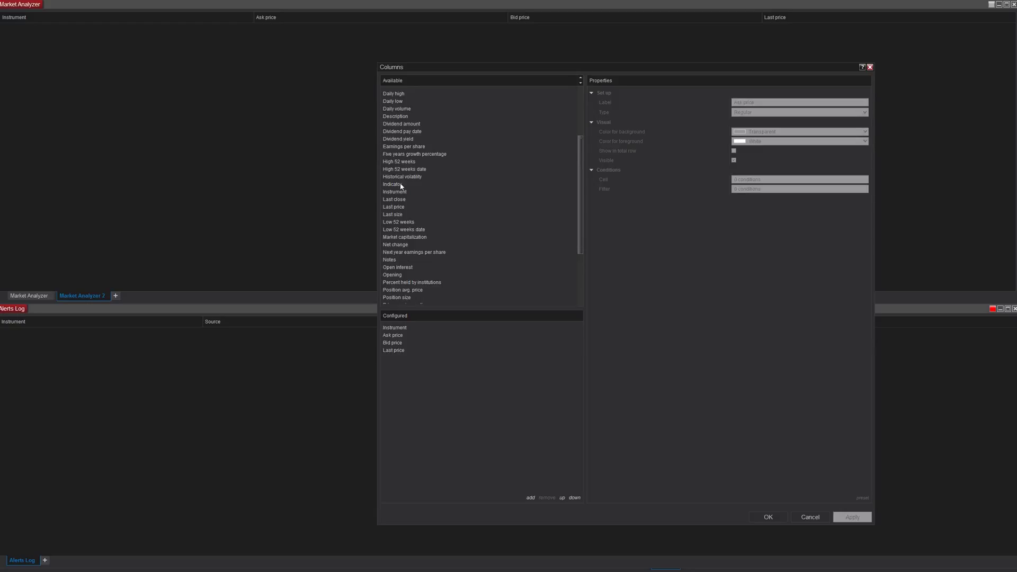
pyautogui.click(401, 184)
pyautogui.doubleClick(401, 185)
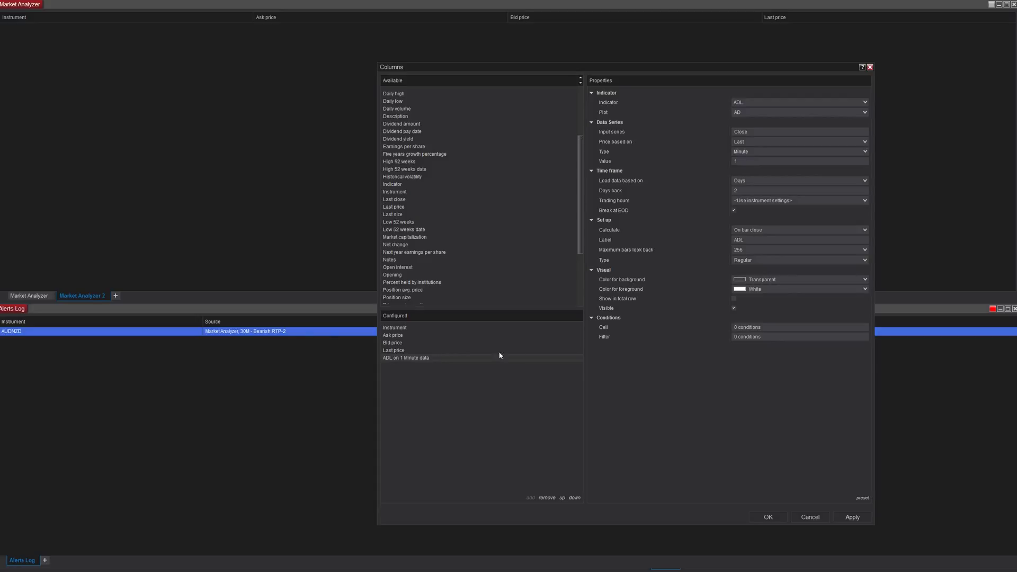
pyautogui.click(804, 102)
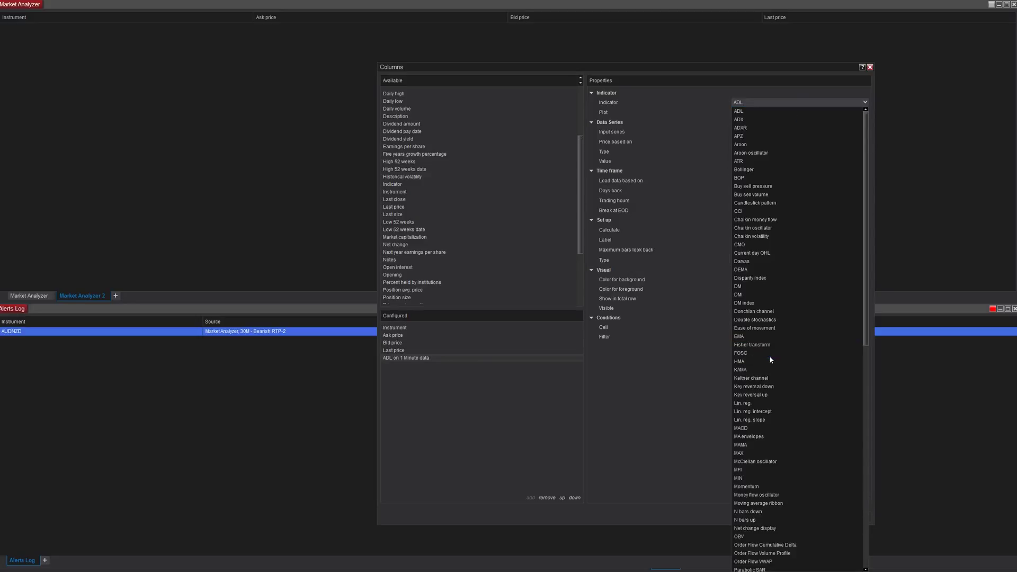
pyautogui.click(764, 210)
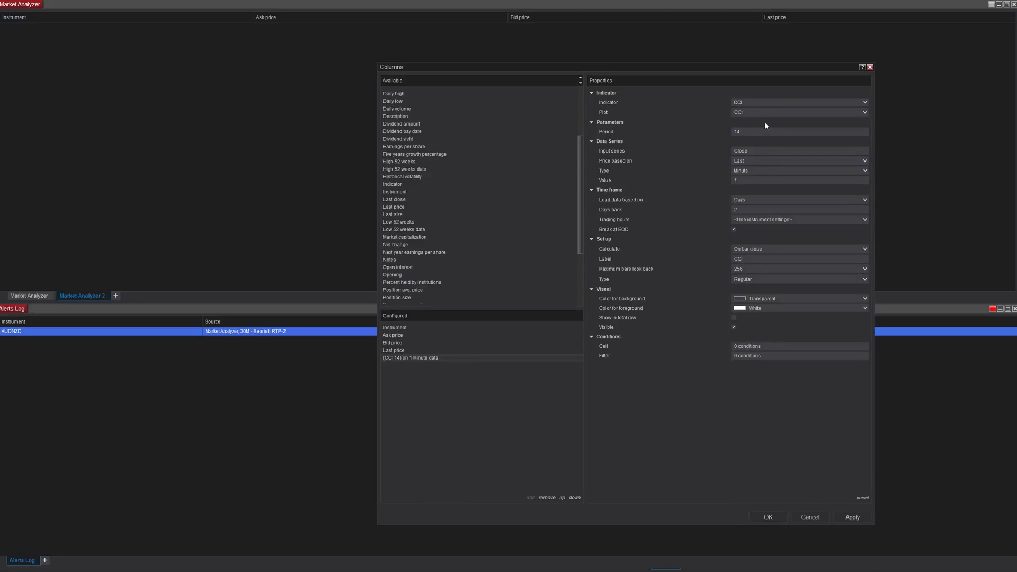
pyautogui.click(746, 132)
# Add a second Indicator column and set its indicator to SMA
pyautogui.click(400, 185)
pyautogui.doubleClick(400, 185)
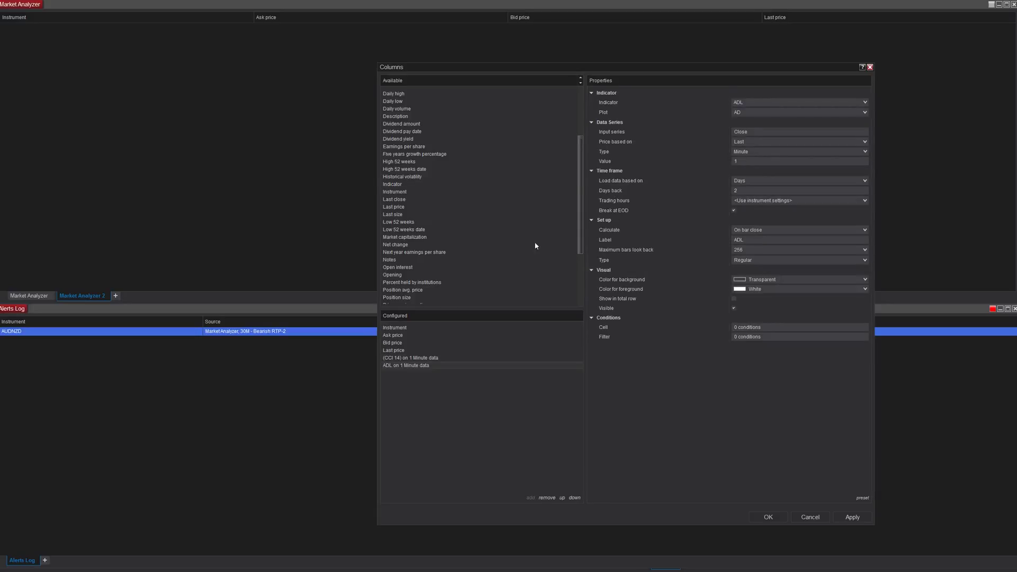
pyautogui.click(749, 103)
pyautogui.scroll(-1, 795, 480)
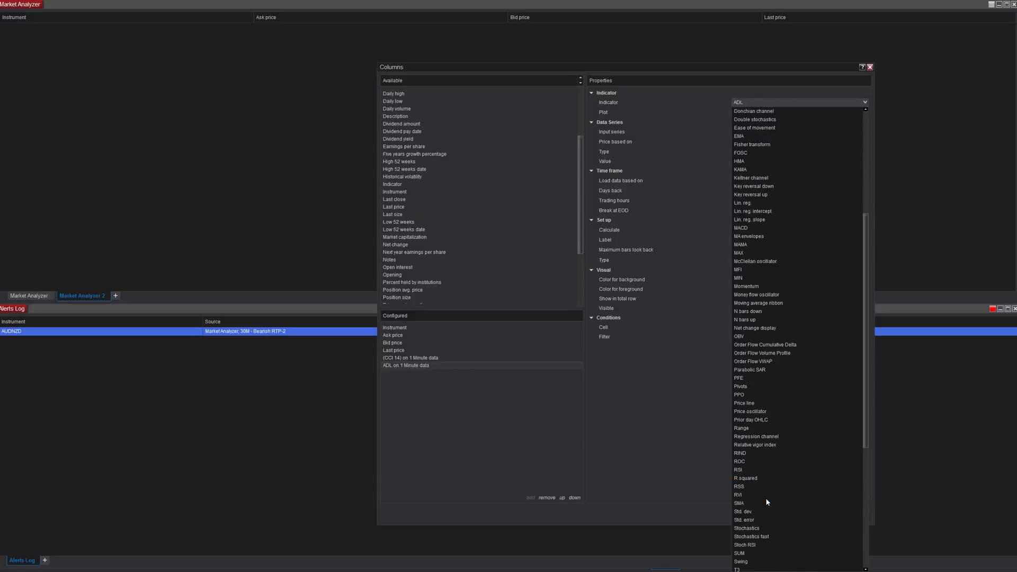
pyautogui.click(776, 504)
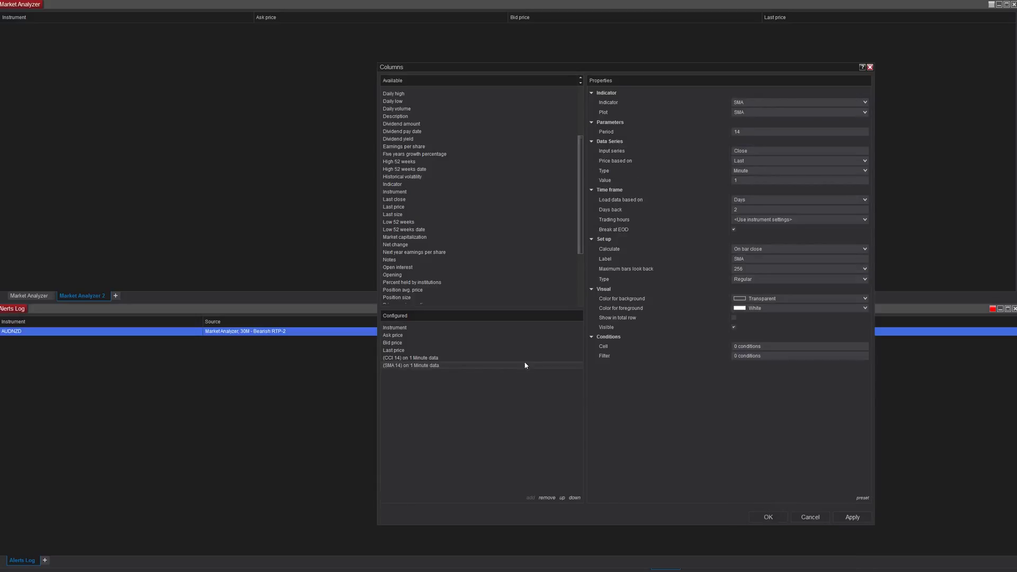
# Label the CCI column "CCI / 5M" and set its minute data series value to 5
pyautogui.click(414, 358)
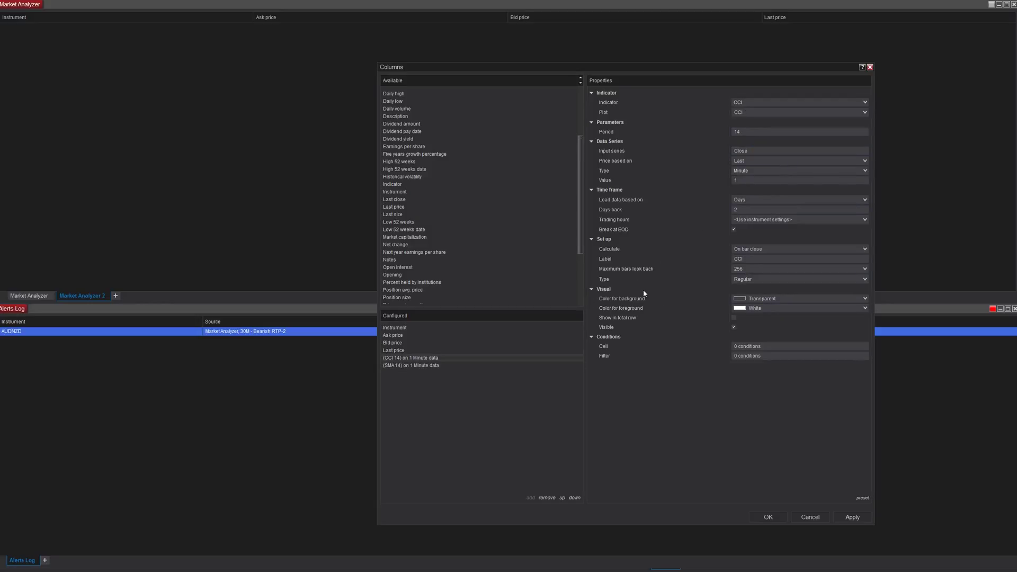
pyautogui.doubleClick(745, 258)
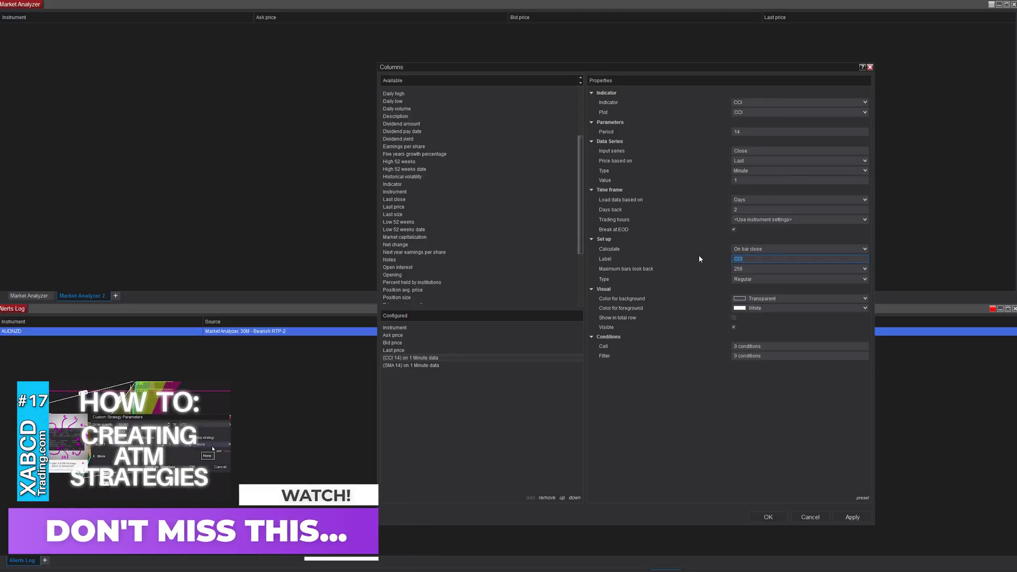
pyautogui.press('End')
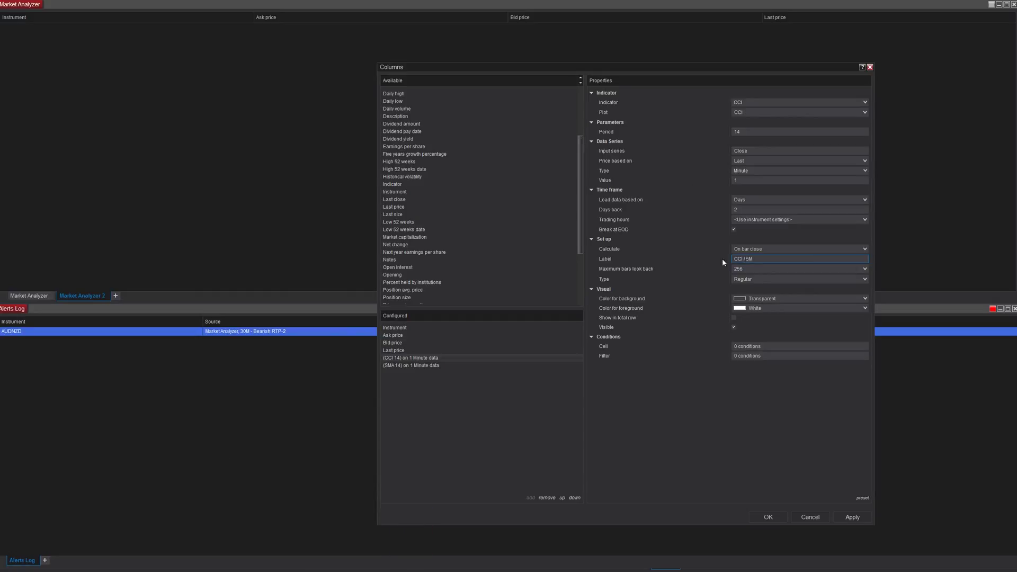
pyautogui.click(747, 180)
pyautogui.write('5')
# Label the SMA column "SMA / 5M", set its minute data series value to 5, and apply the column setup
pyautogui.click(449, 366)
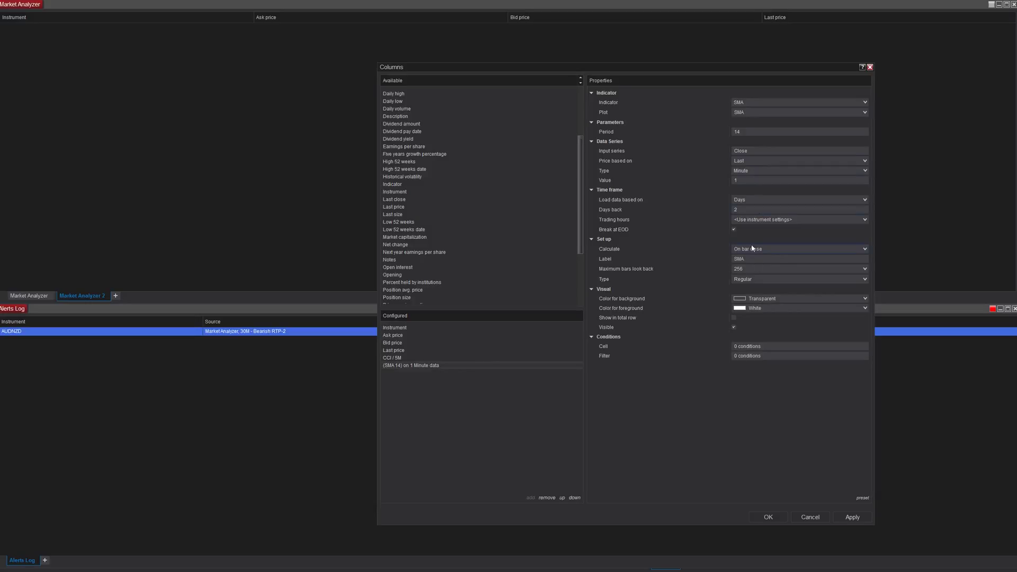
pyautogui.write('ADL / 5M')
pyautogui.click(742, 183)
pyautogui.click(680, 411)
pyautogui.click(743, 259)
pyautogui.write('SMA')
pyautogui.click(852, 517)
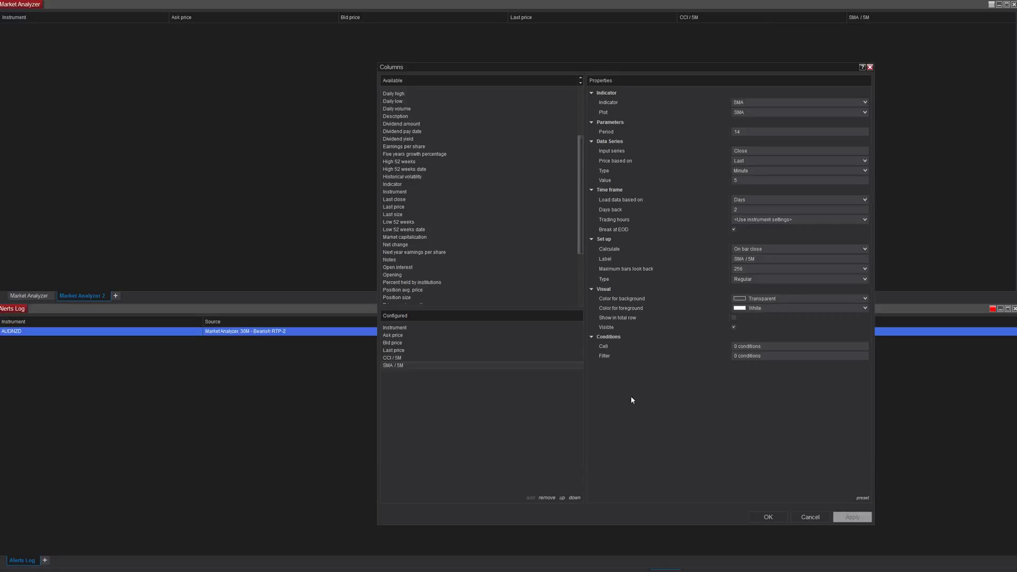
pyautogui.click(763, 519)
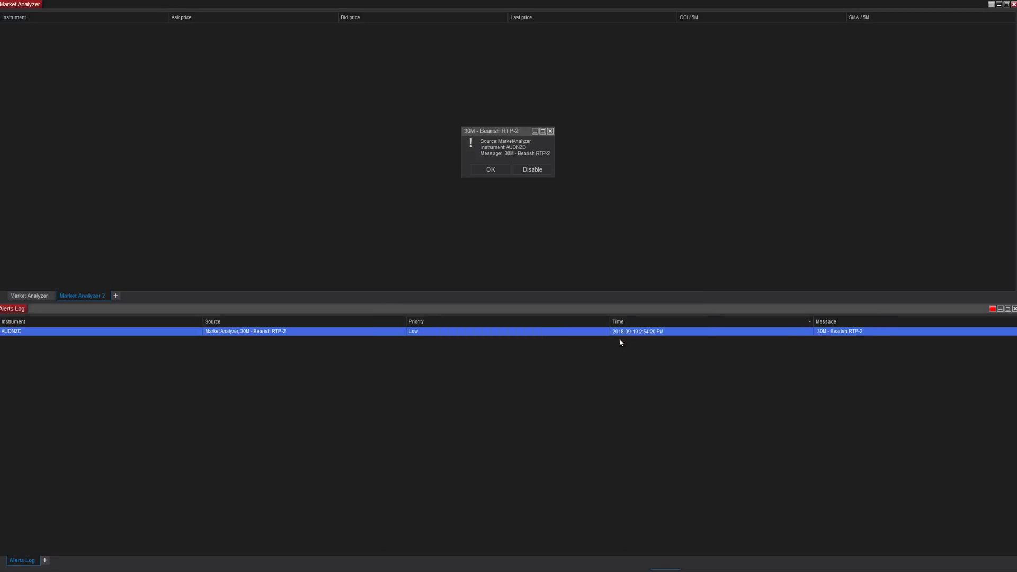
# Dismiss the alert message and add the whole FOREX instrument list to the new Market Analyzer tab
pyautogui.click(491, 170)
pyautogui.rightClick(347, 89)
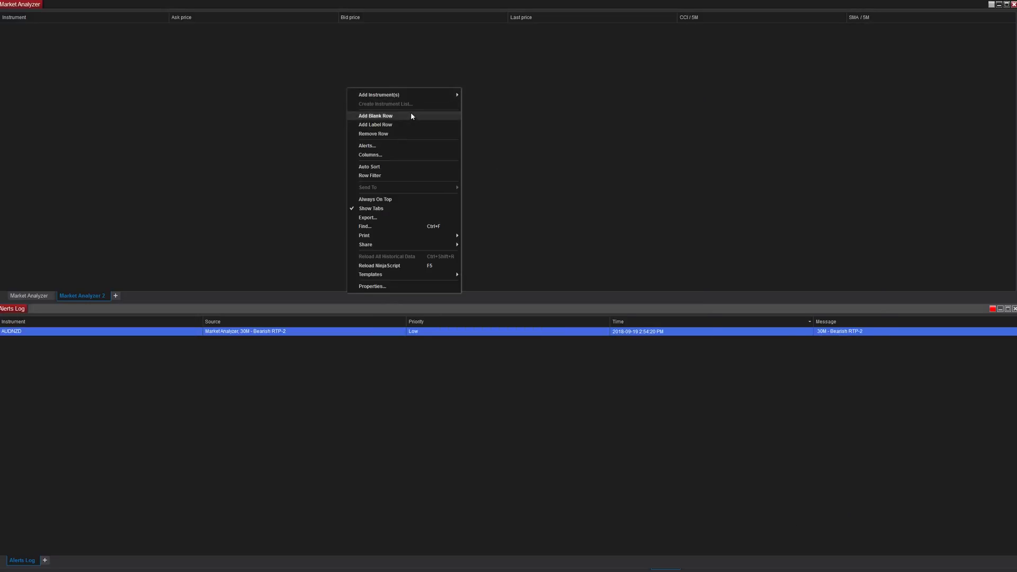
pyautogui.moveTo(416, 94)
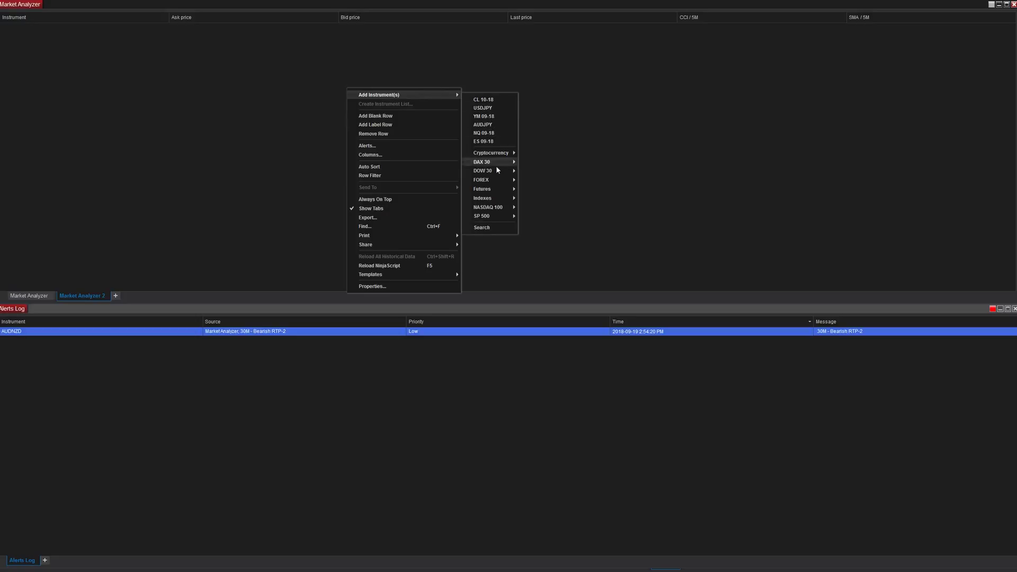
pyautogui.click(527, 182)
# Add the whole Futures instrument list to the same Market Analyzer tab
pyautogui.rightClick(437, 109)
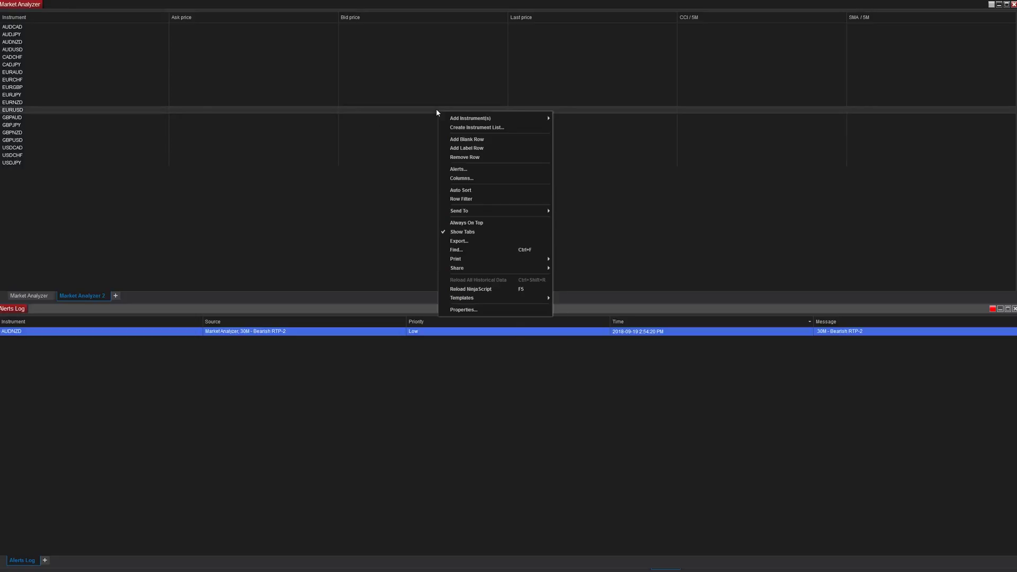
pyautogui.moveTo(488, 118)
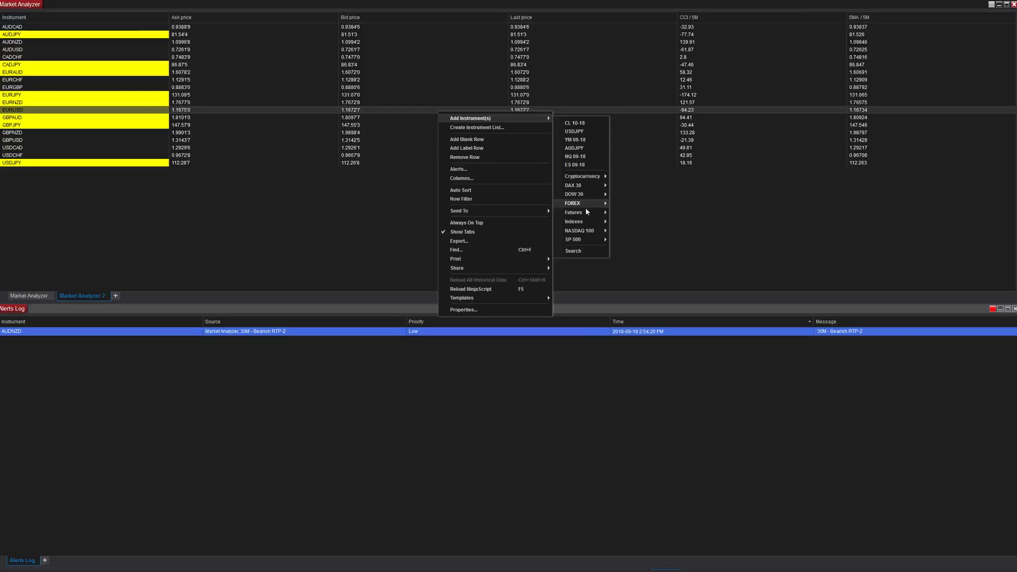
pyautogui.moveTo(594, 212)
pyautogui.click(626, 213)
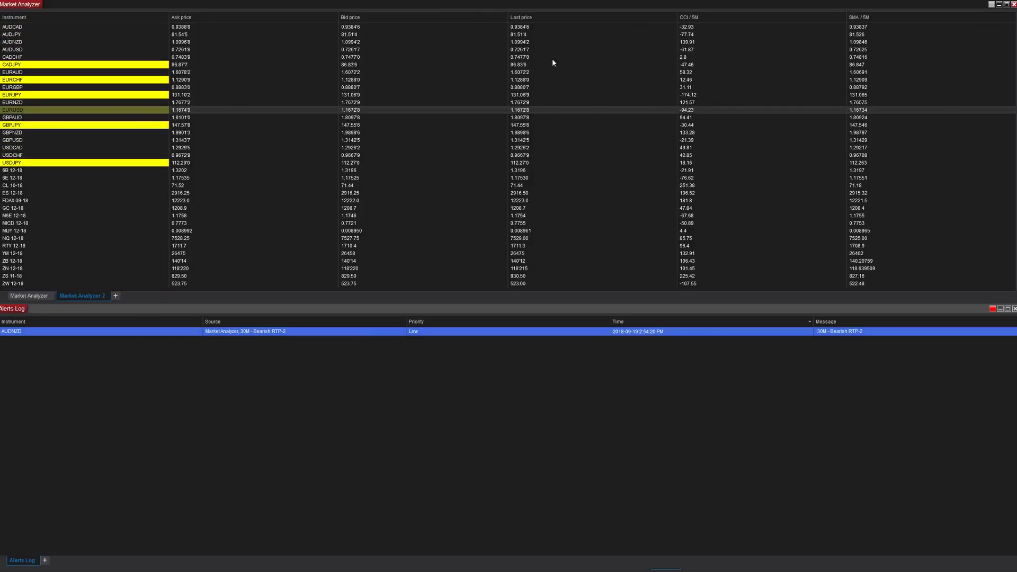
# Remove the Ask price, Bid price and Last price columns from the Market Analyzer tab
pyautogui.rightClick(311, 110)
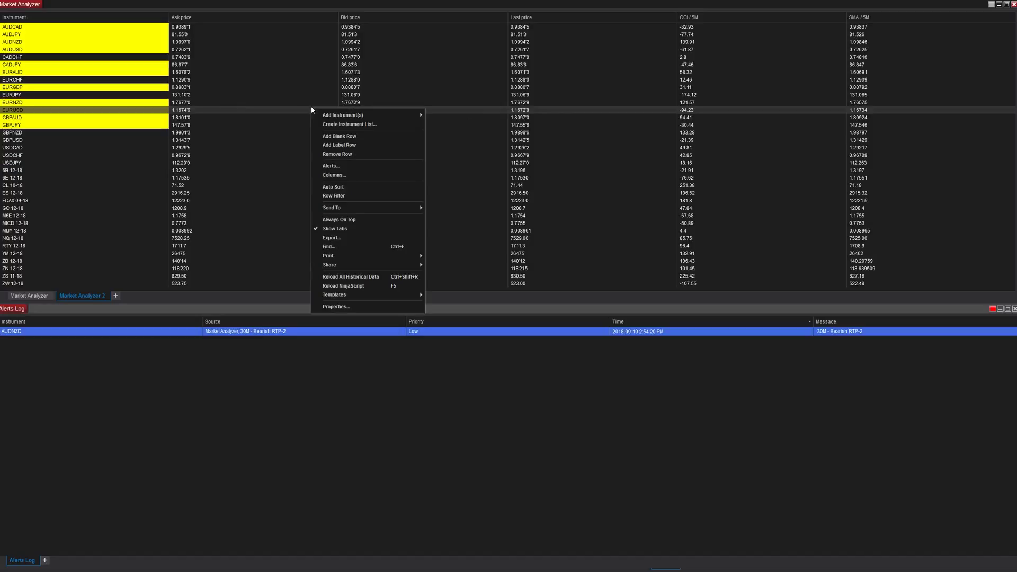
pyautogui.click(364, 176)
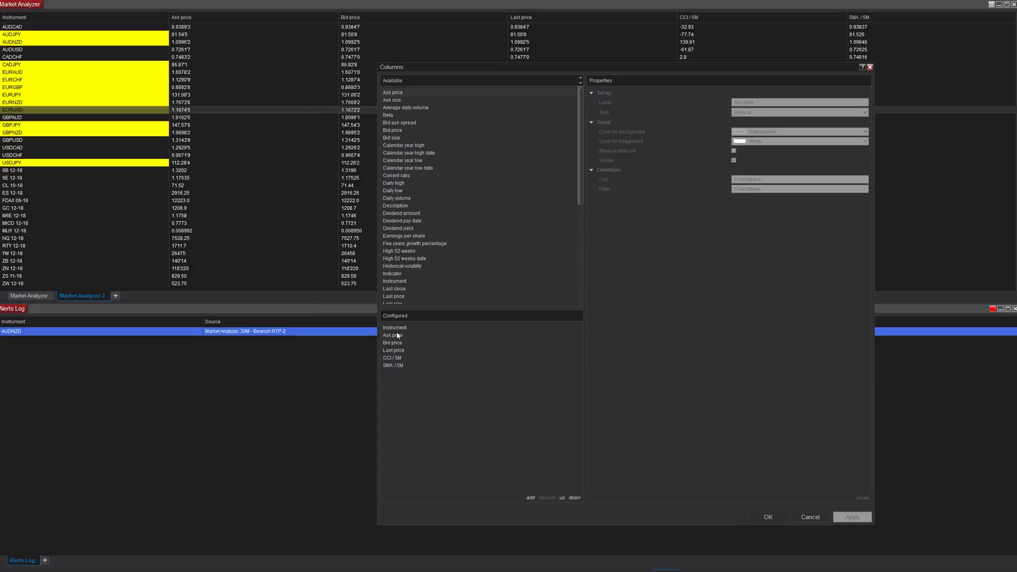
pyautogui.click(397, 335)
pyautogui.click(548, 498)
pyautogui.click(549, 498)
pyautogui.click(548, 498)
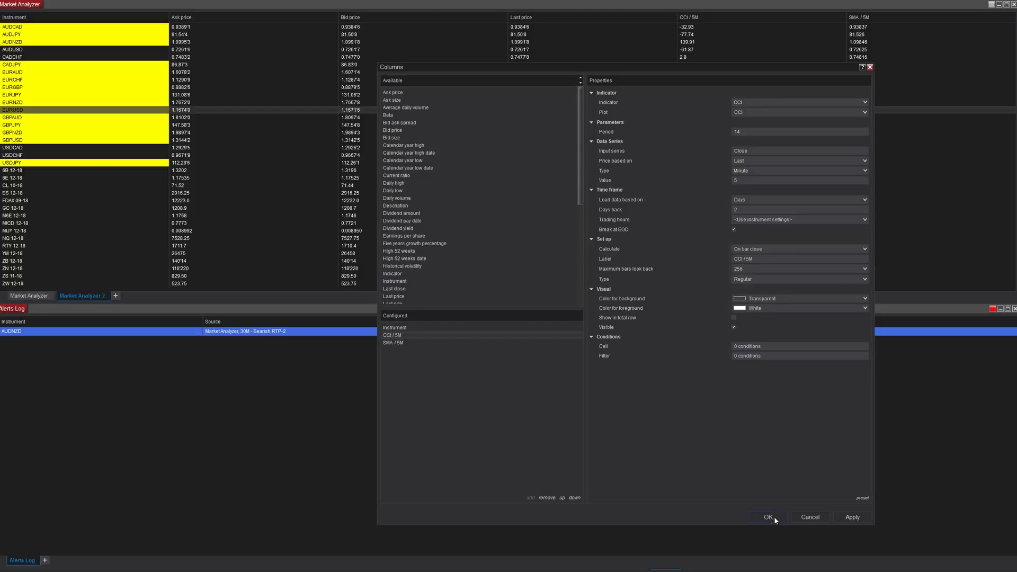
pyautogui.click(768, 516)
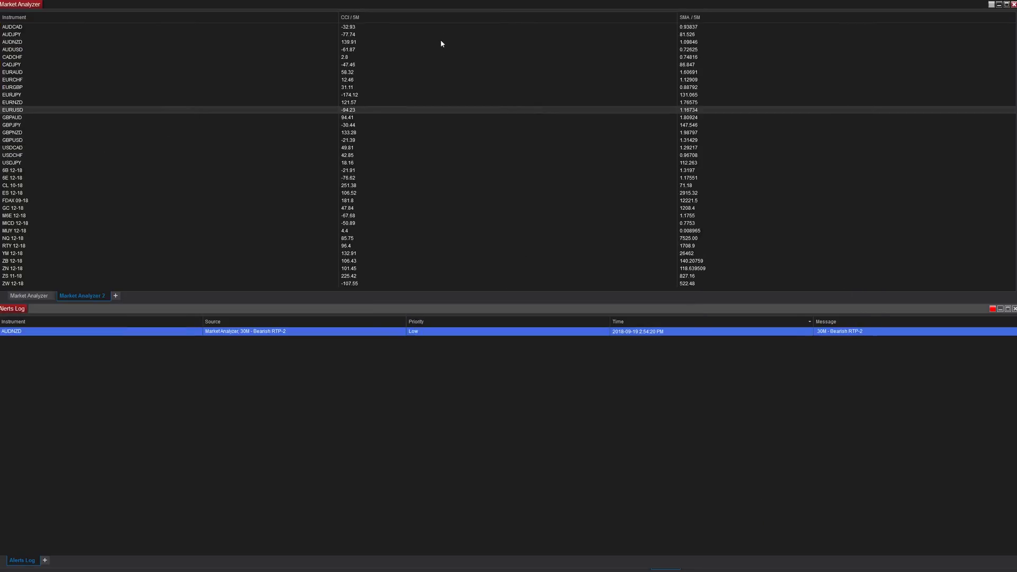
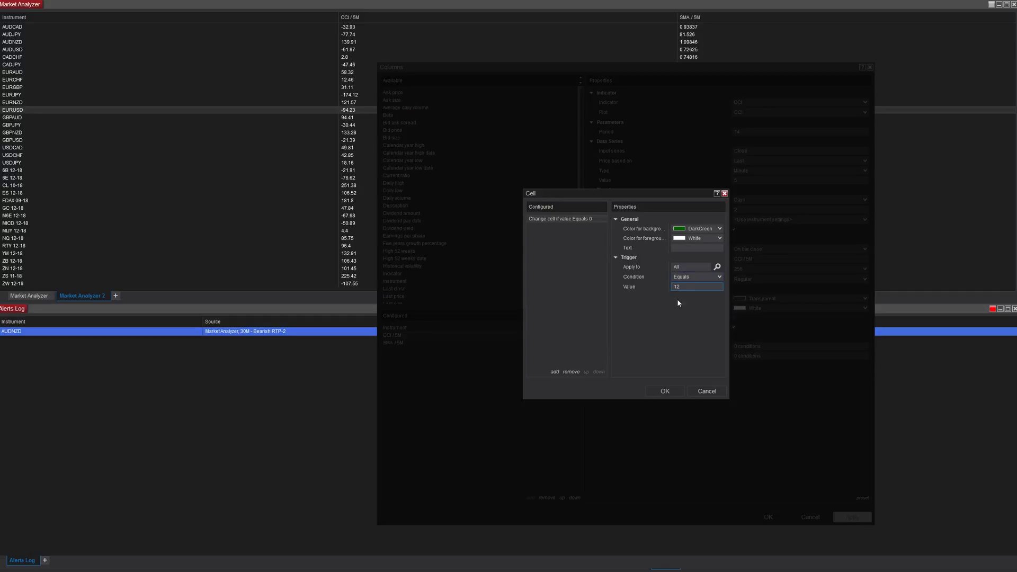
# Make the CCI column's dark green cell condition trigger on values Greater than 120, and apply it
pyautogui.click(695, 279)
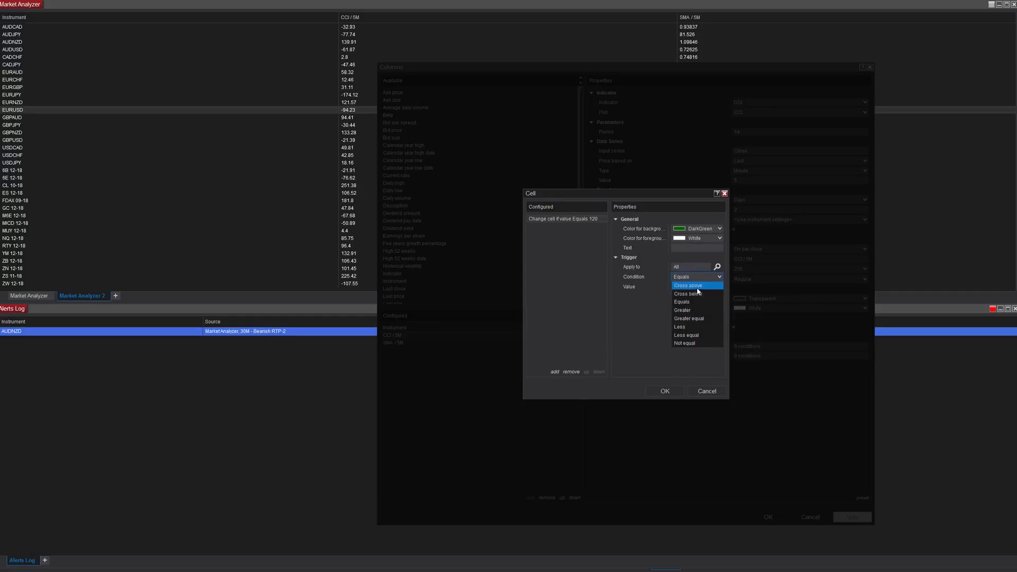
pyautogui.click(697, 302)
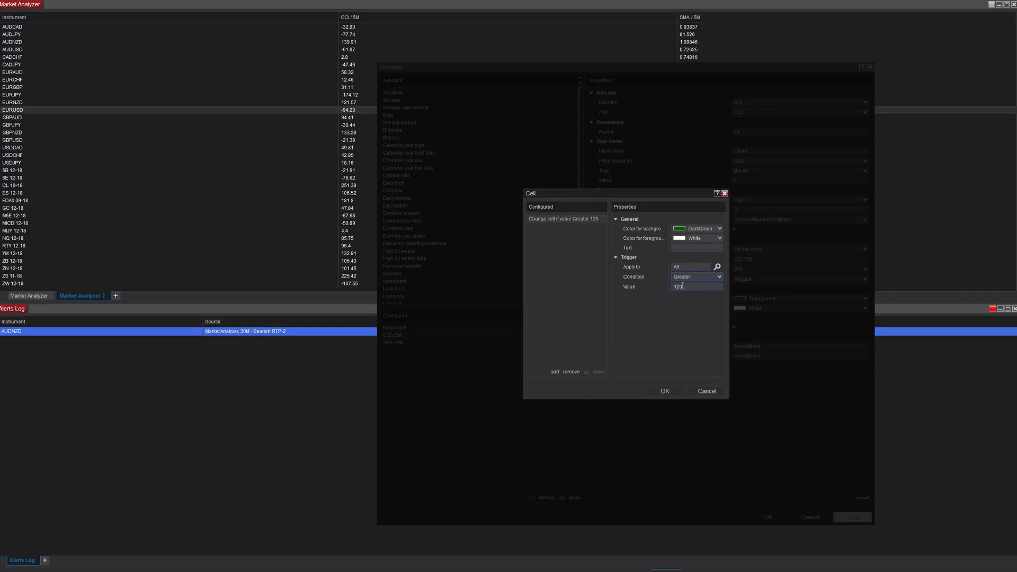
pyautogui.click(681, 248)
pyautogui.click(667, 390)
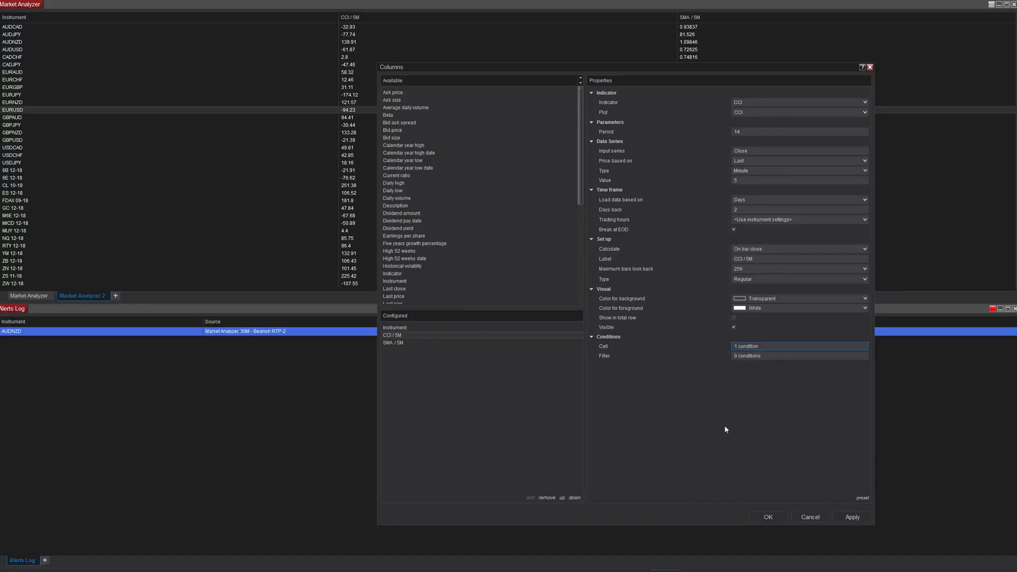
pyautogui.click(852, 517)
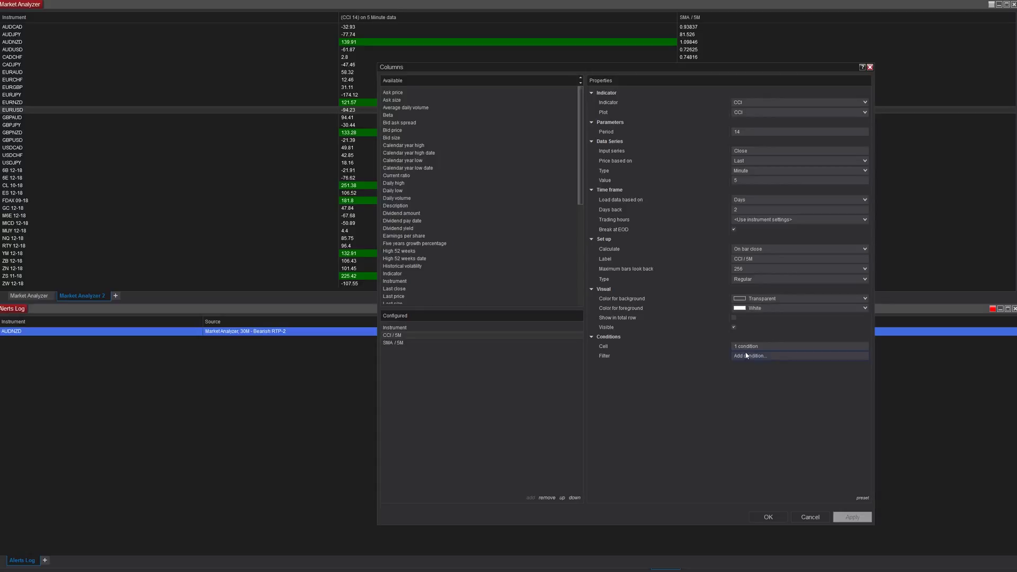
# Add a cell condition with a Green background to the SMA / 5M column
pyautogui.click(392, 343)
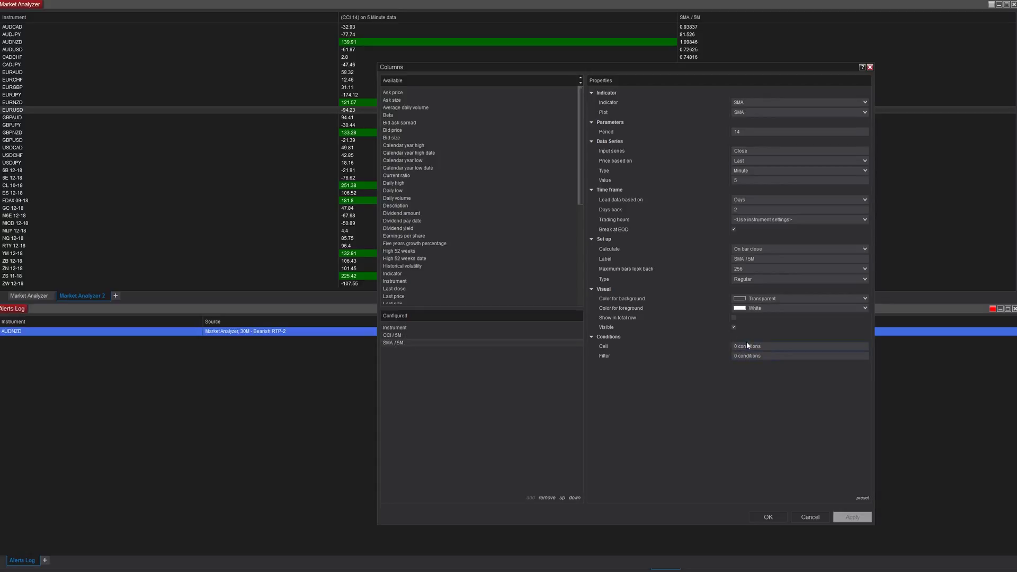
pyautogui.click(751, 345)
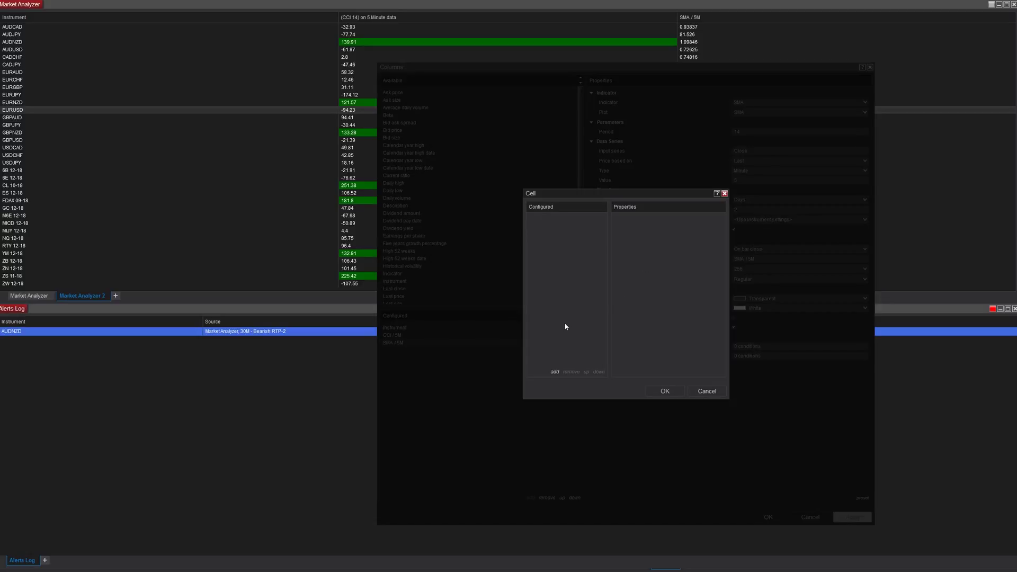
pyautogui.click(555, 372)
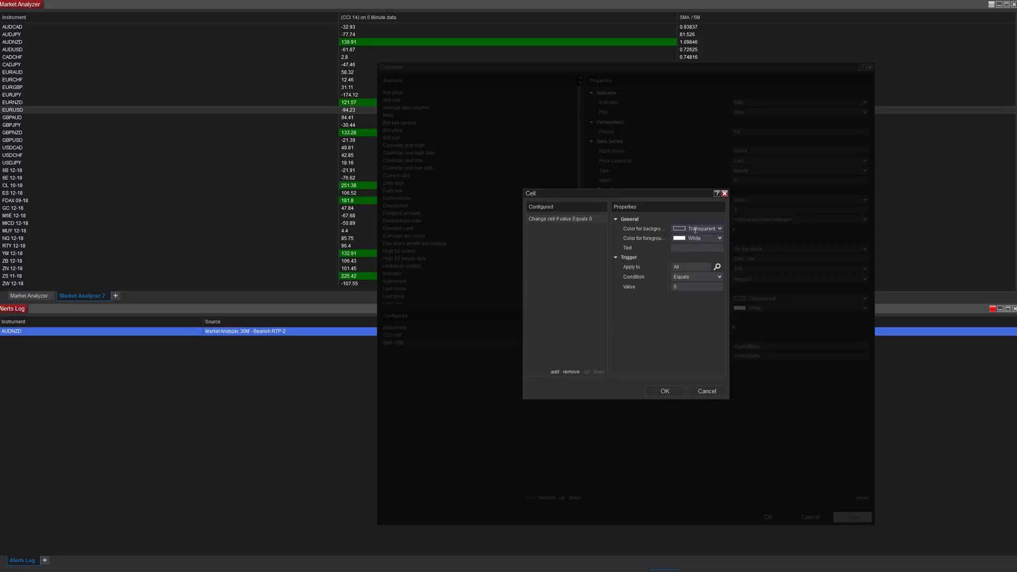
pyautogui.click(720, 228)
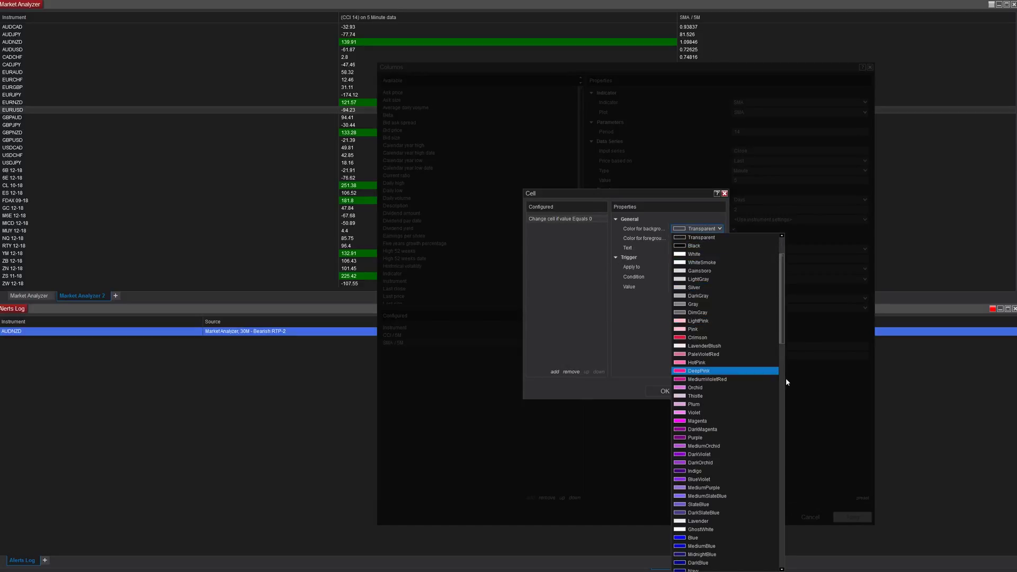
pyautogui.scroll(-20, 786, 377)
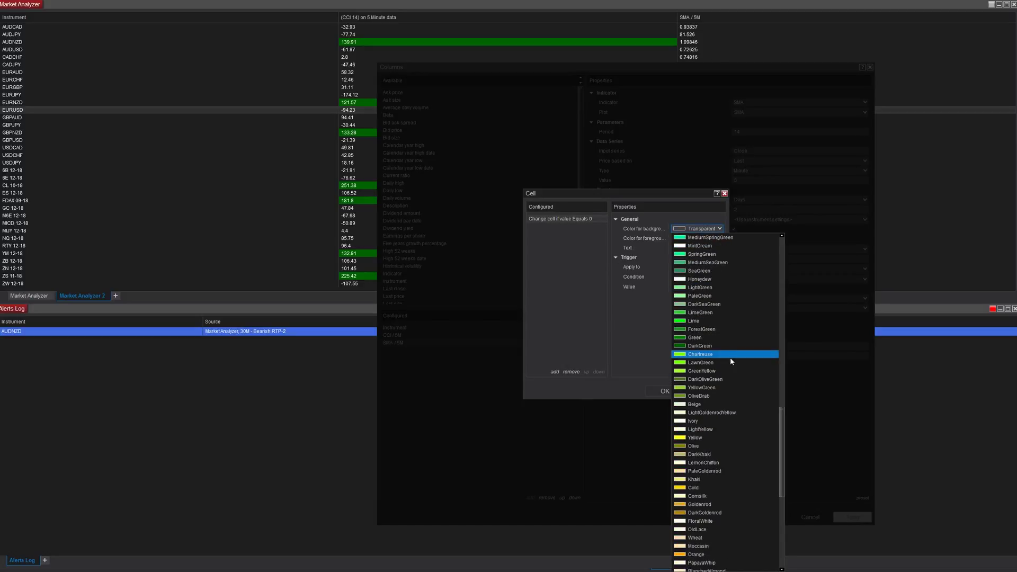
pyautogui.click(719, 338)
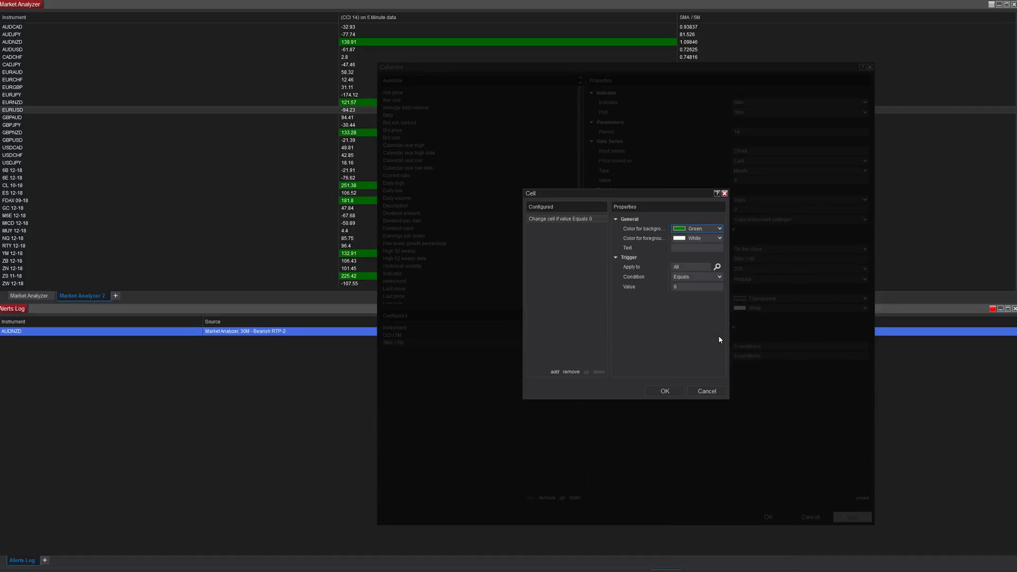
# Make the SMA column's green cell condition trigger on values Greater than 35, apply it, and check the coloured cells behind the Columns window
pyautogui.click(691, 278)
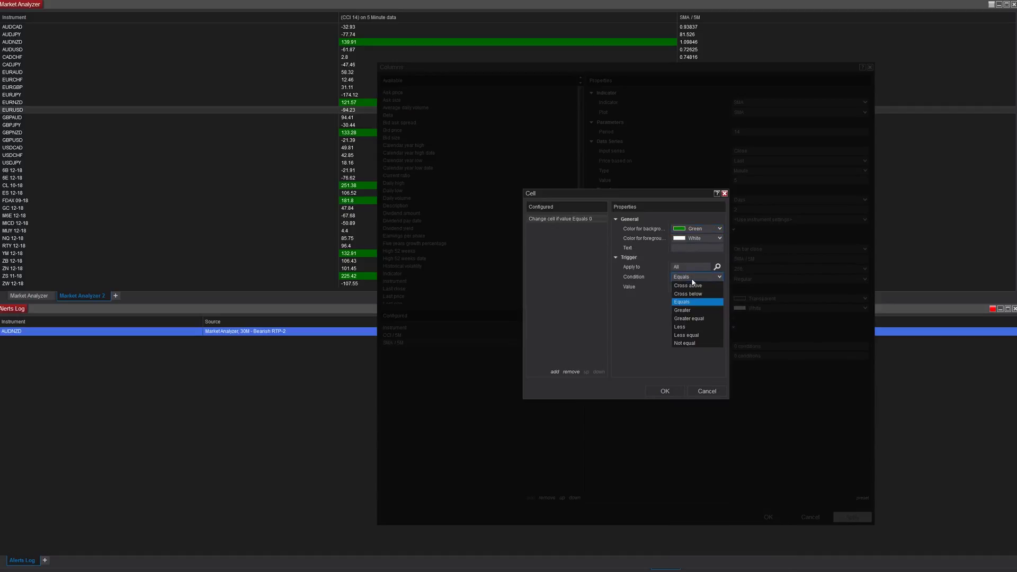
pyautogui.click(691, 311)
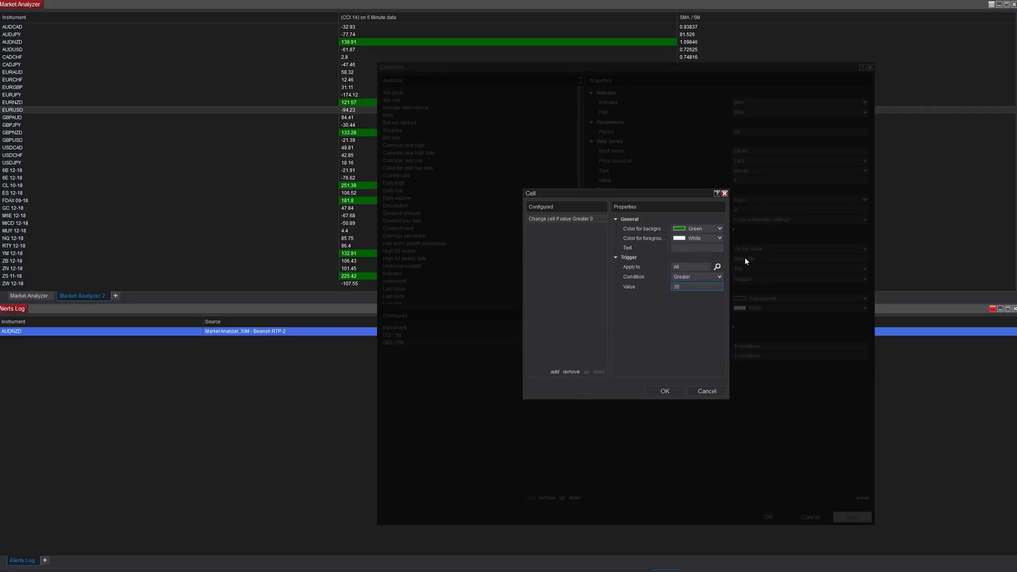
pyautogui.click(672, 390)
pyautogui.click(842, 518)
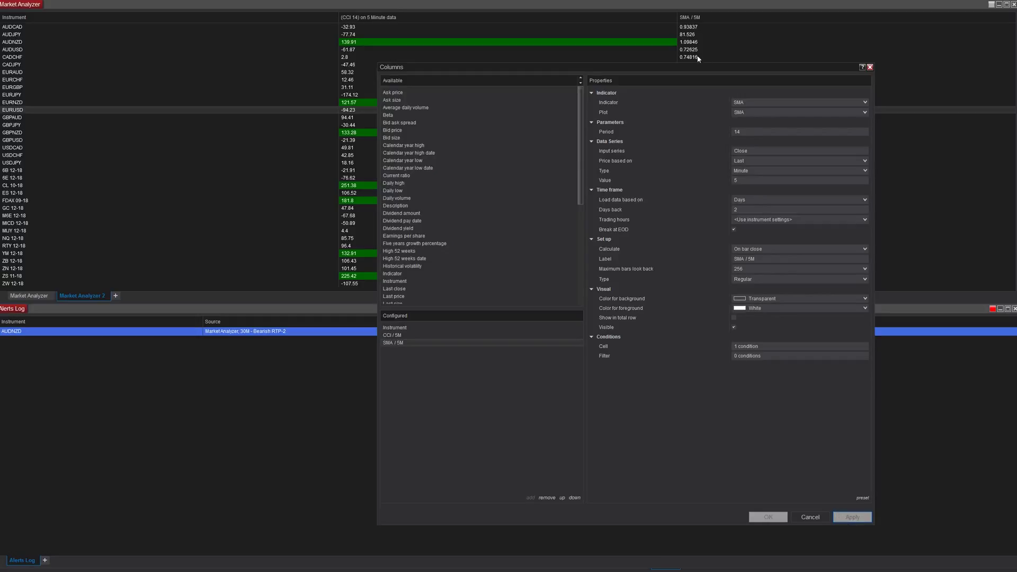
pyautogui.moveTo(701, 70); pyautogui.dragTo(679, 215)
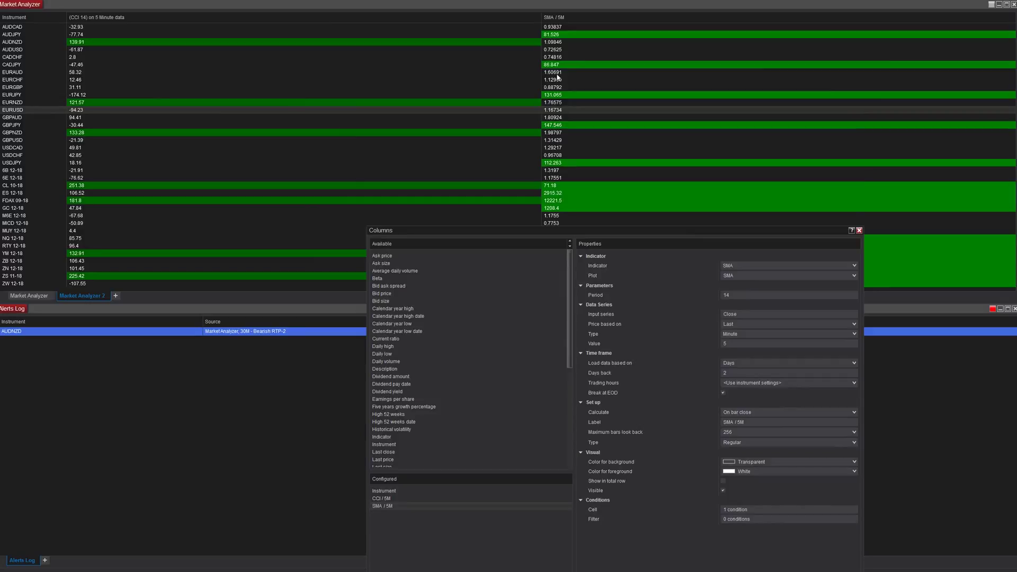
pyautogui.moveTo(577, 230); pyautogui.dragTo(580, 94)
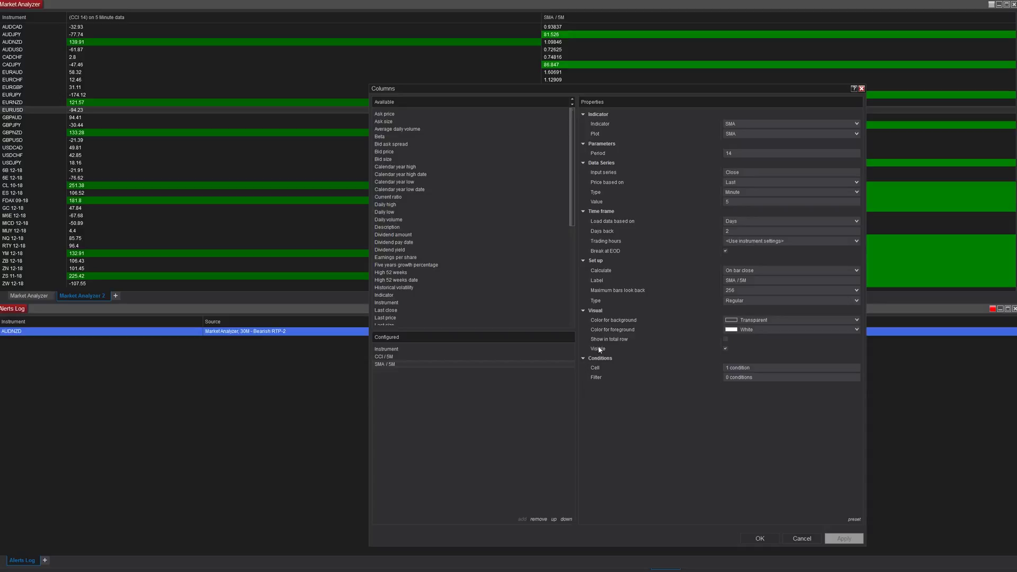
pyautogui.moveTo(453, 88); pyautogui.dragTo(335, 339)
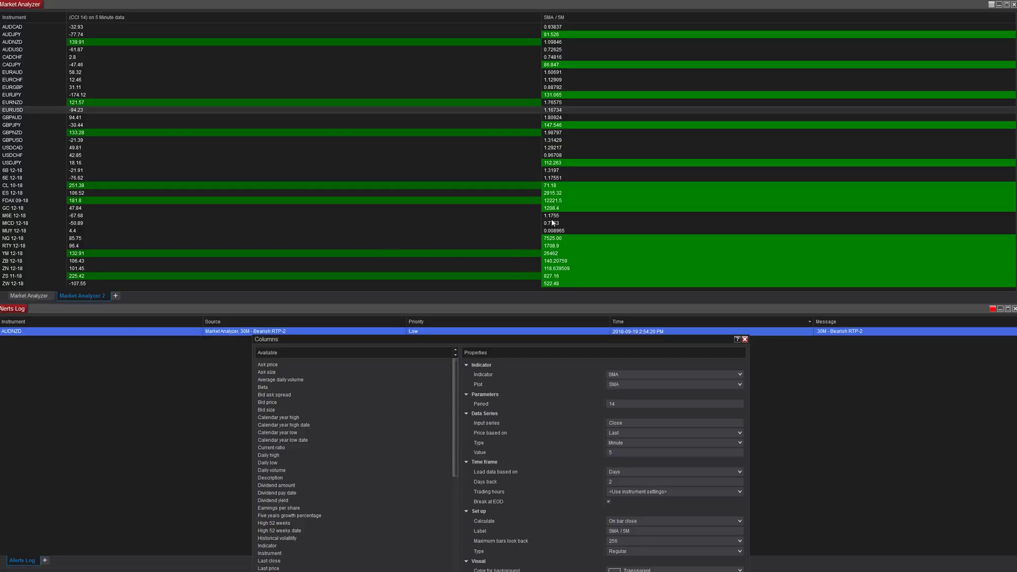
pyautogui.moveTo(558, 338); pyautogui.dragTo(593, 69)
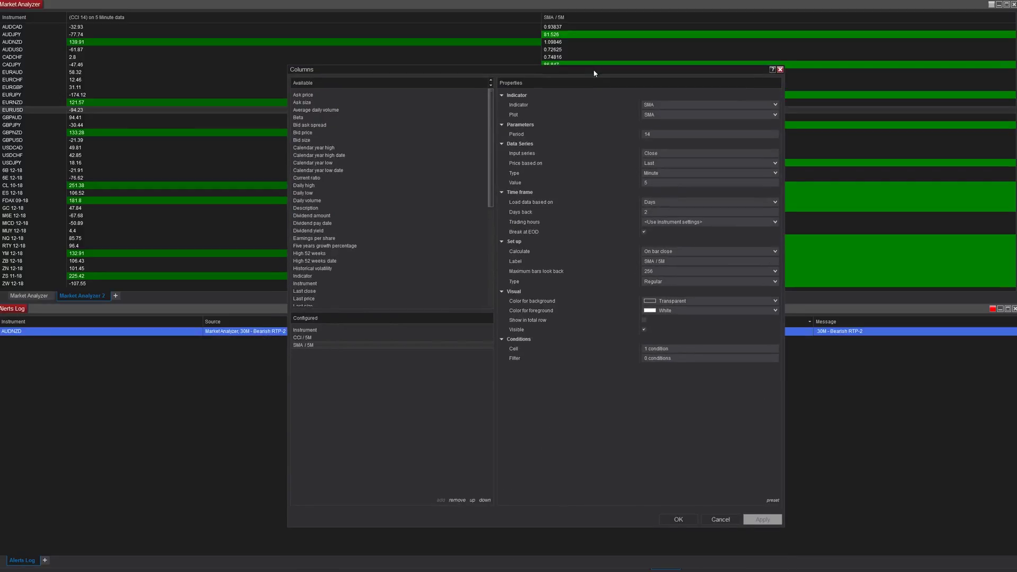
# Add a filter condition to the CCI / 5M column, leaving the SMA column's filter as it is
pyautogui.click(653, 359)
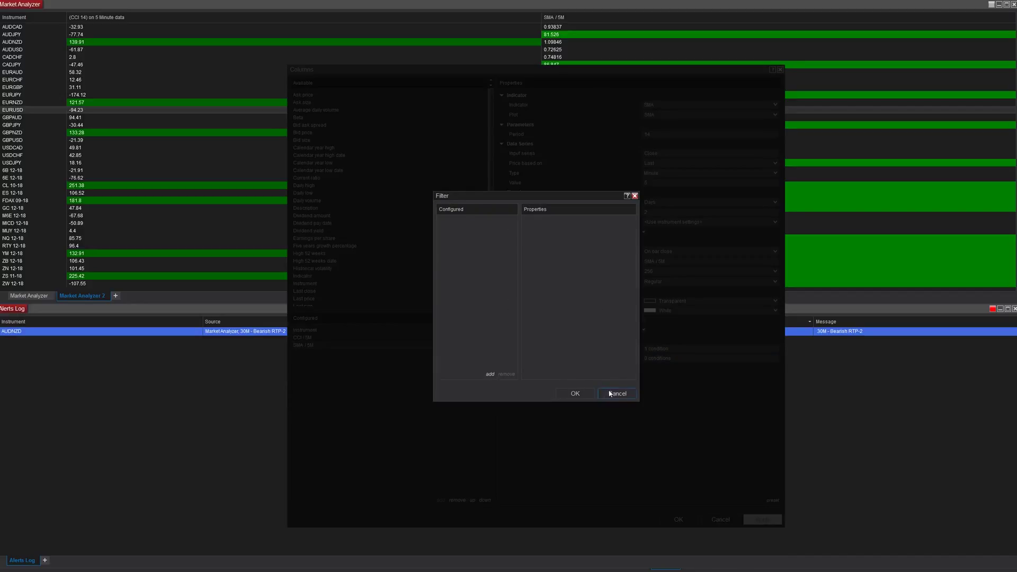
pyautogui.click(610, 394)
pyautogui.click(338, 337)
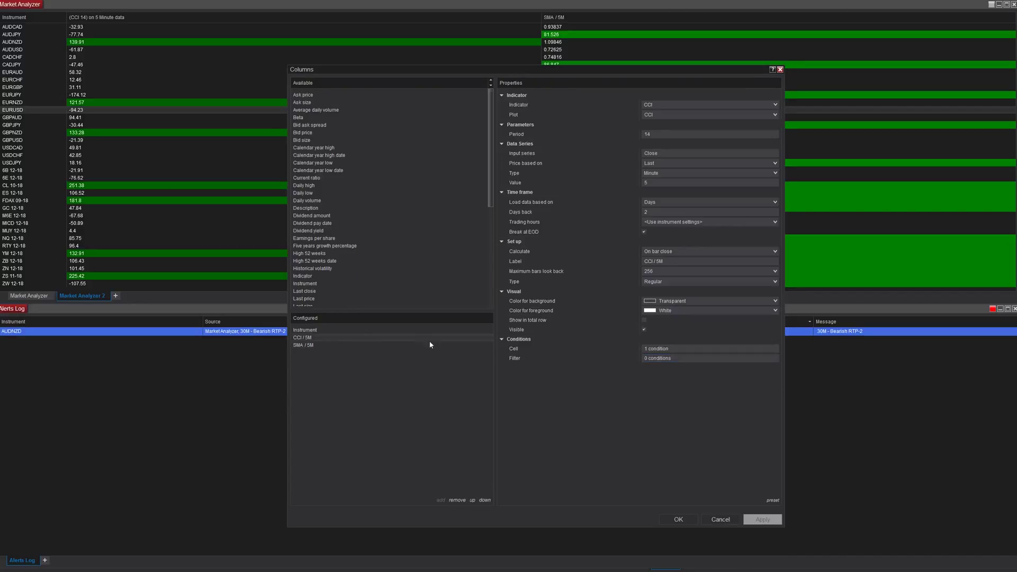
pyautogui.click(650, 360)
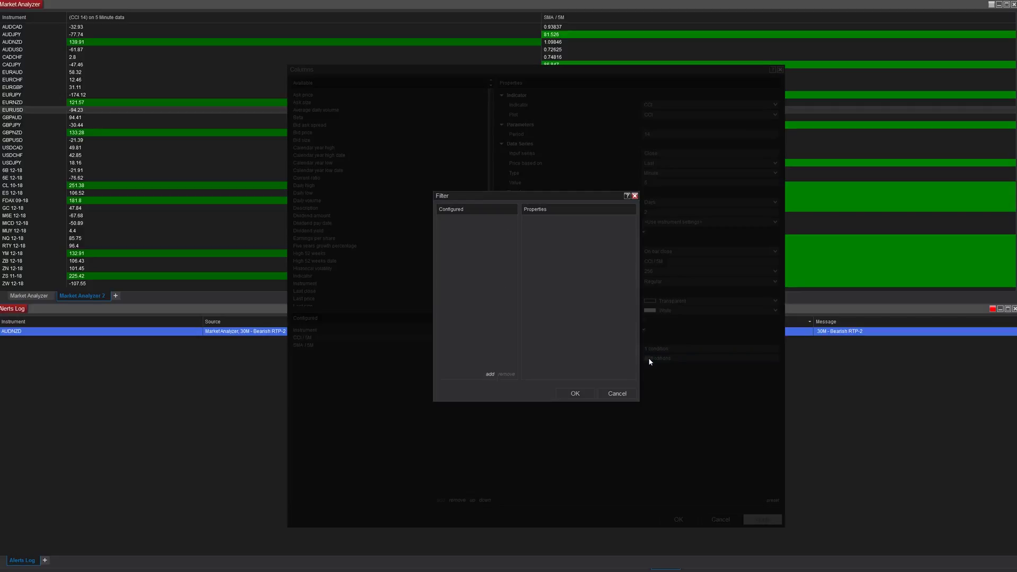
pyautogui.click(490, 374)
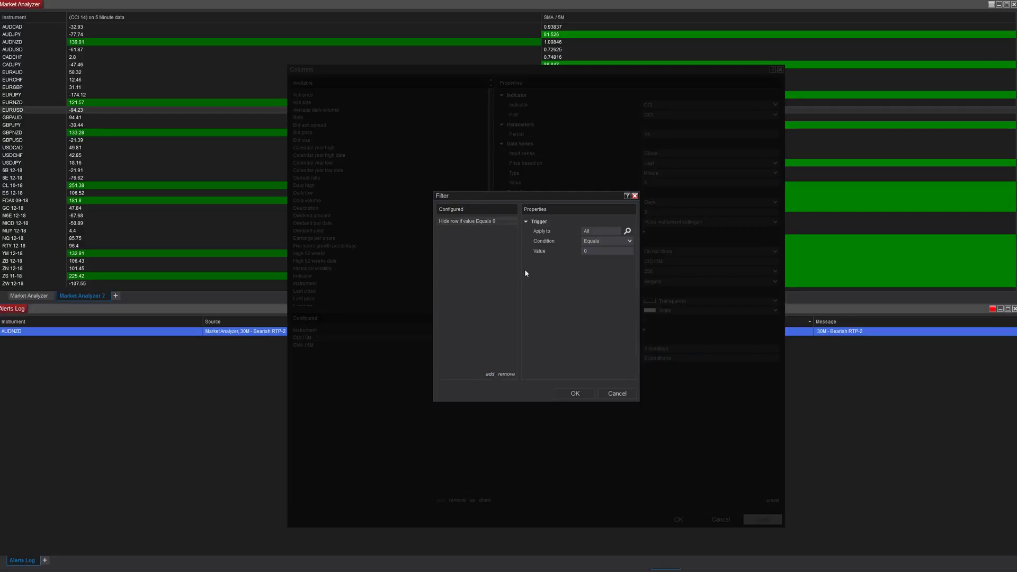
pyautogui.click(598, 242)
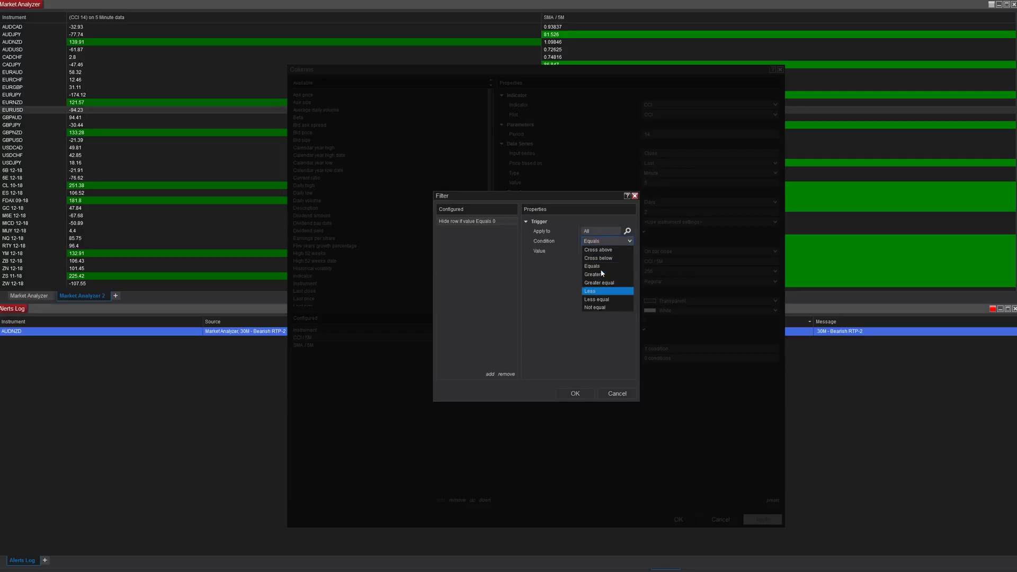
pyautogui.click(602, 274)
pyautogui.click(600, 252)
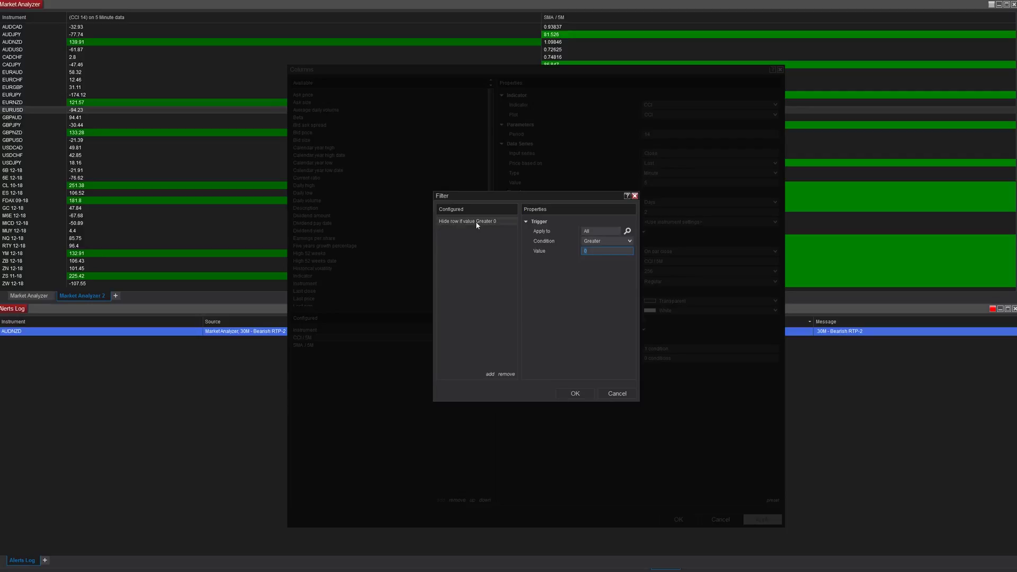
# Set the CCI column's filter to hide rows with values Less than 120
pyautogui.click(597, 241)
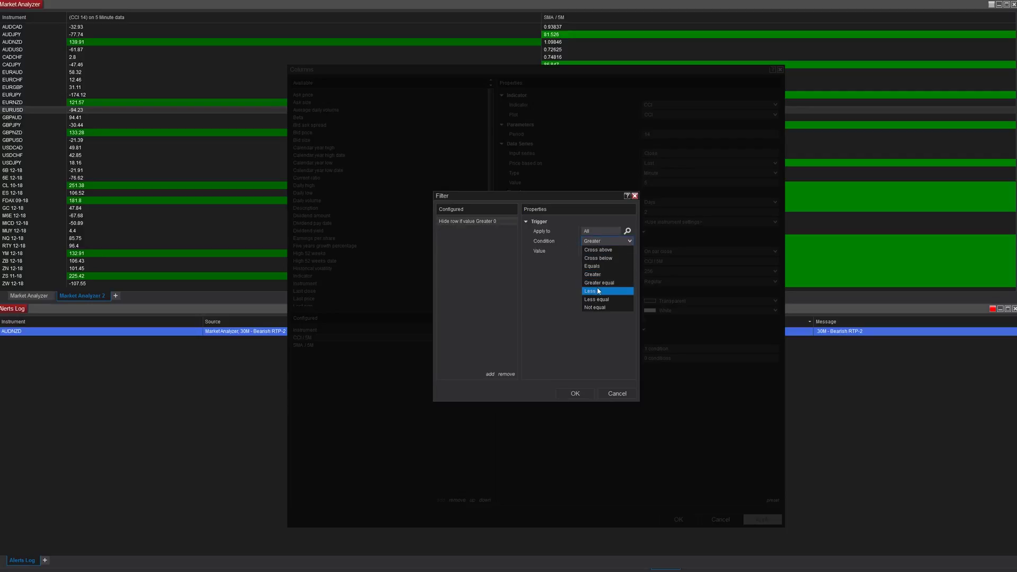
pyautogui.click(595, 288)
pyautogui.click(588, 251)
pyautogui.write('120')
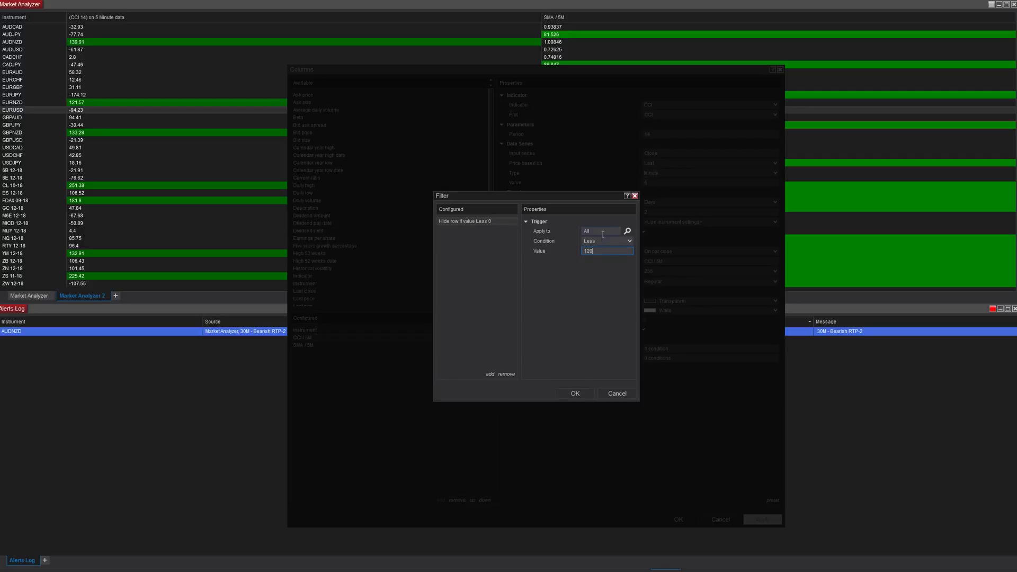
pyautogui.click(587, 394)
# Add a filter condition to the SMA / 5M column that hides rows using the Less condition
pyautogui.click(328, 347)
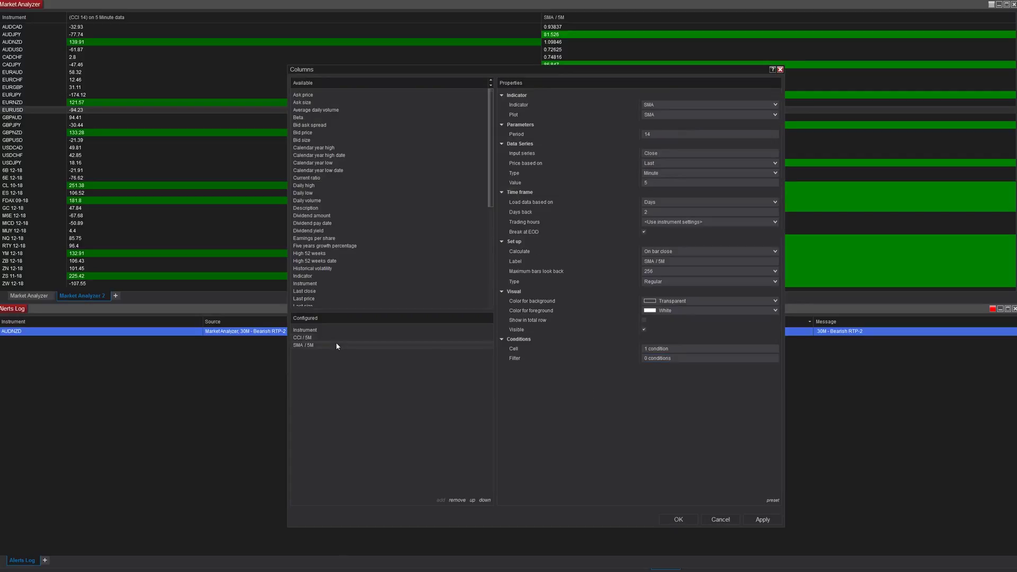
pyautogui.click(663, 358)
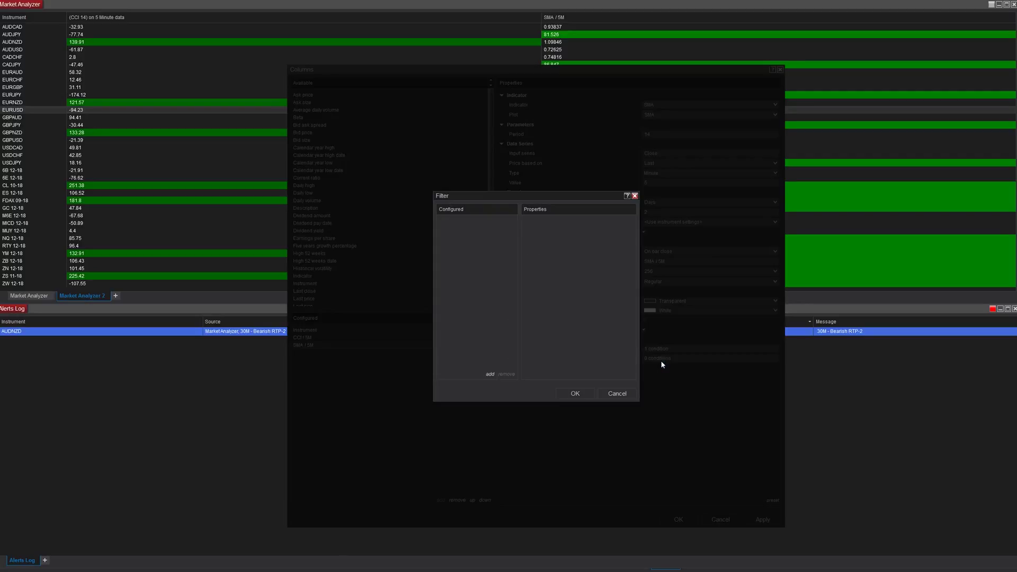
pyautogui.click(489, 374)
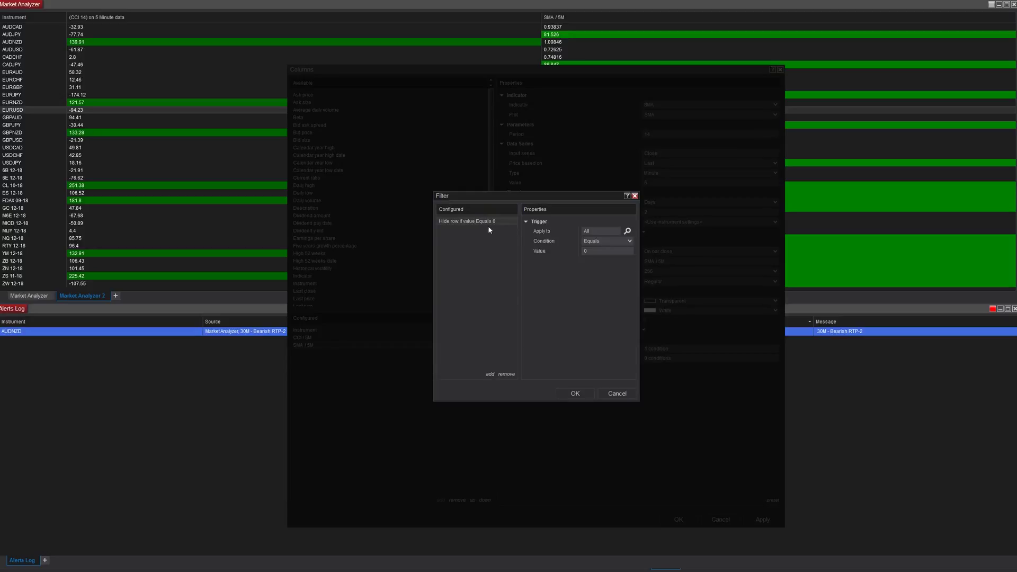
pyautogui.click(613, 245)
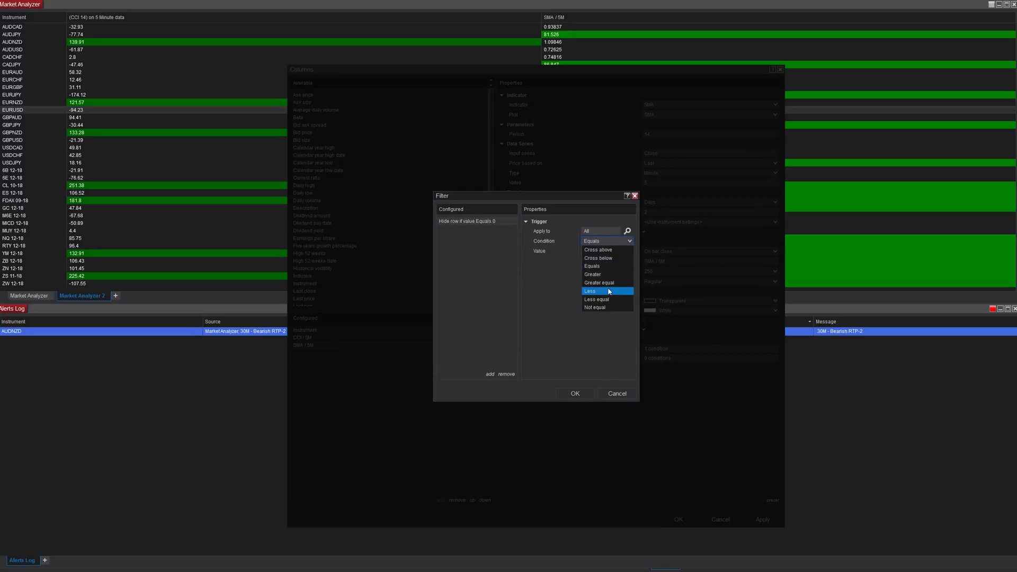
pyautogui.click(617, 291)
pyautogui.click(604, 250)
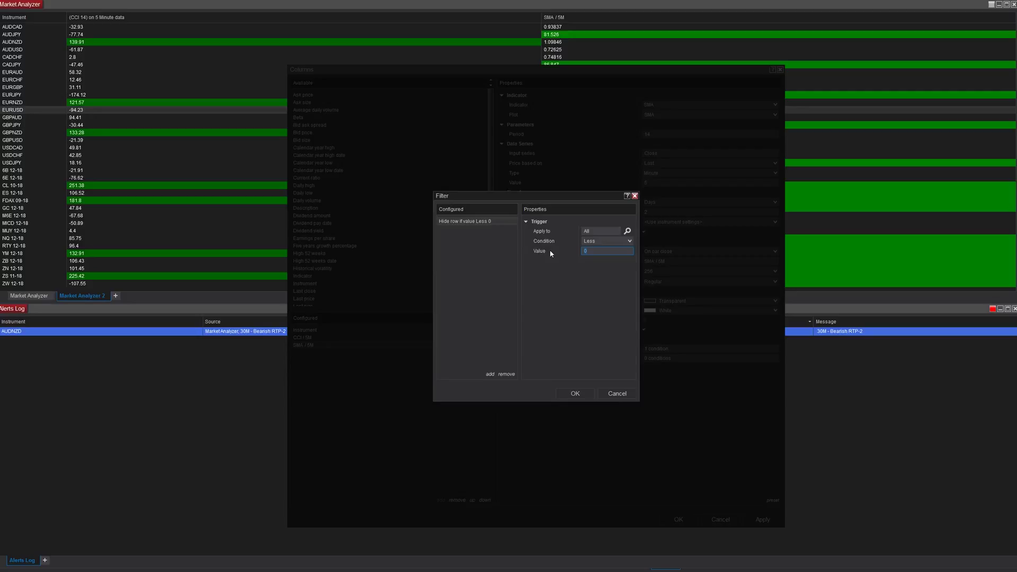
pyautogui.click(581, 391)
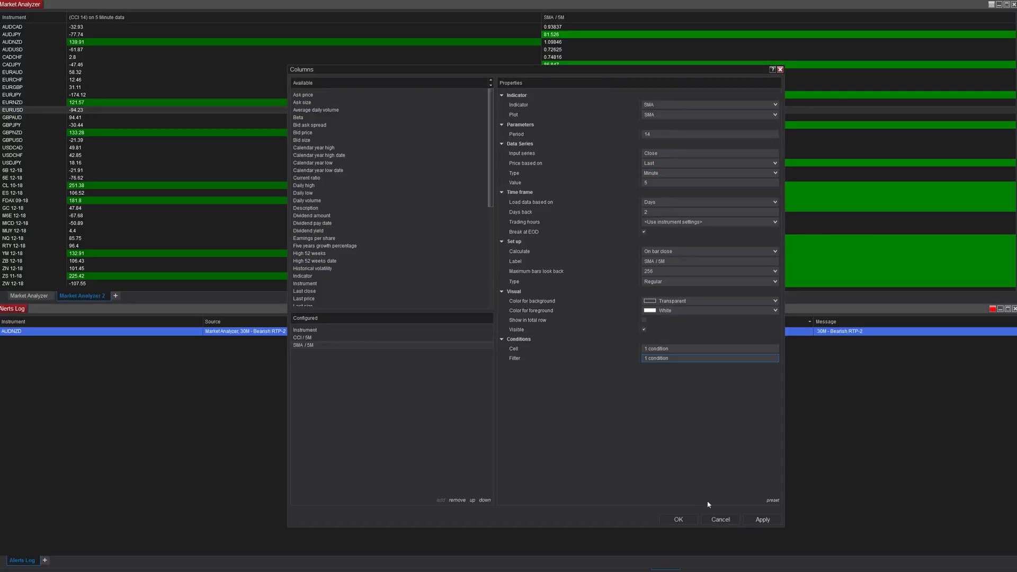
# Apply the column changes, close the Columns window and turn on Row Filter for the Market Analyzer tab
pyautogui.click(750, 519)
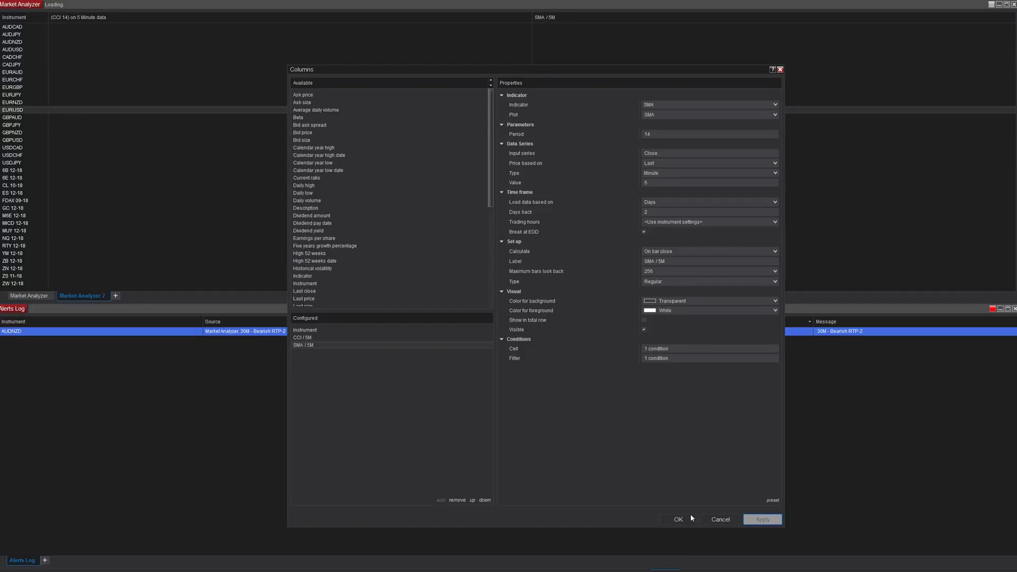
pyautogui.click(679, 519)
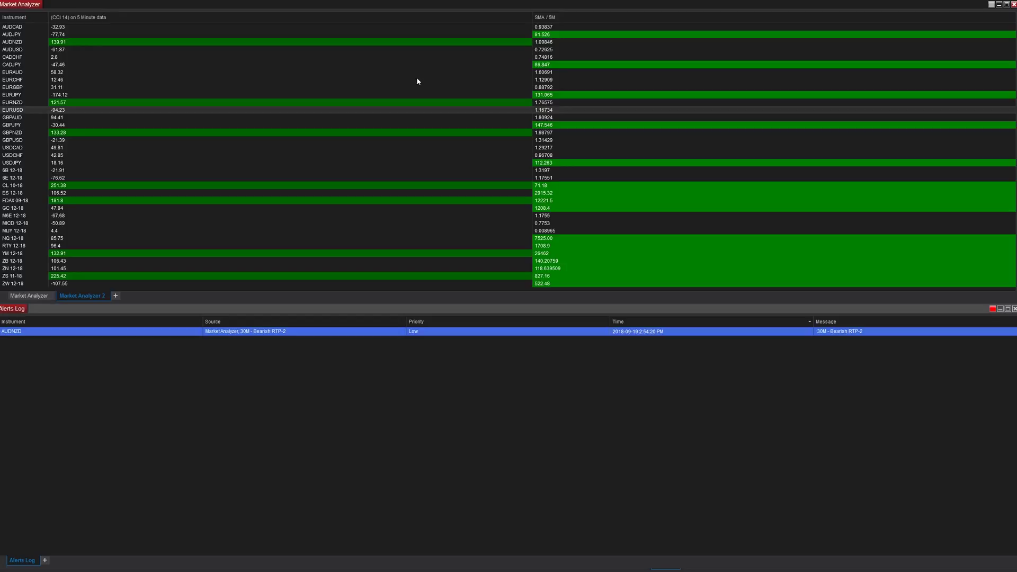
pyautogui.rightClick(430, 117)
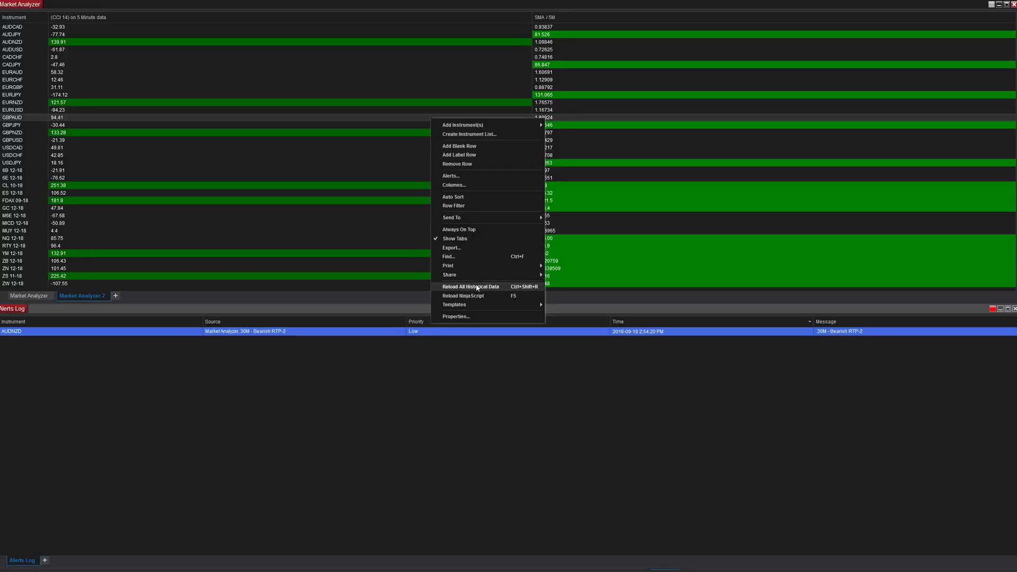
pyautogui.click(471, 203)
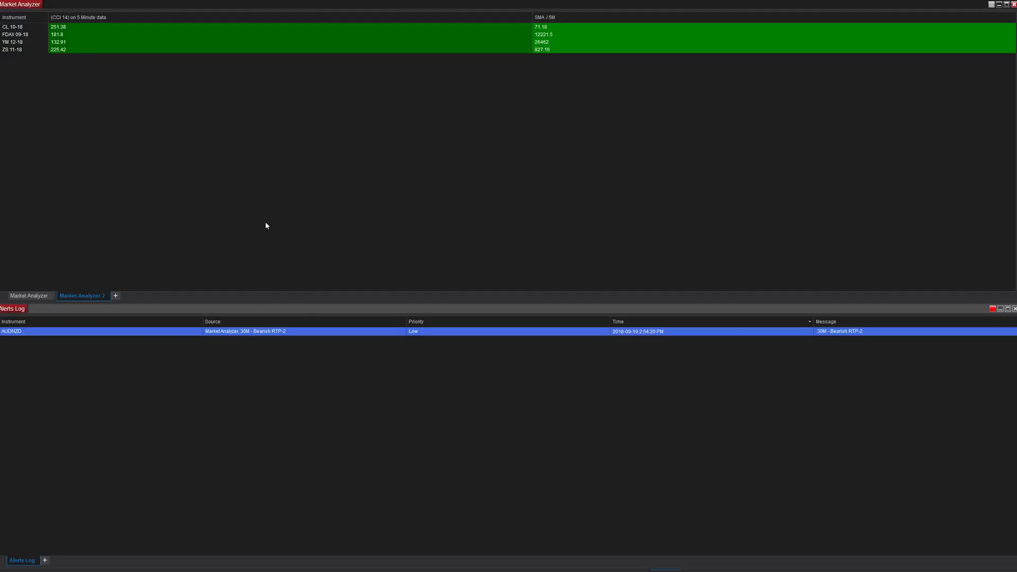
# Add a new alert to the Market Analyzer tab and name it "CCI and SMA Conditions Matched"
pyautogui.rightClick(320, 43)
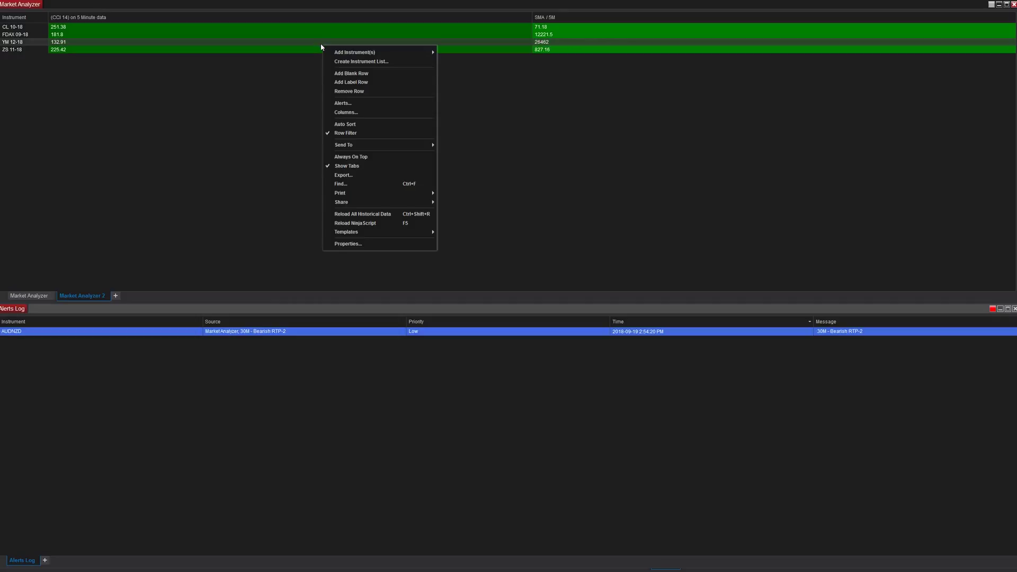
pyautogui.click(351, 104)
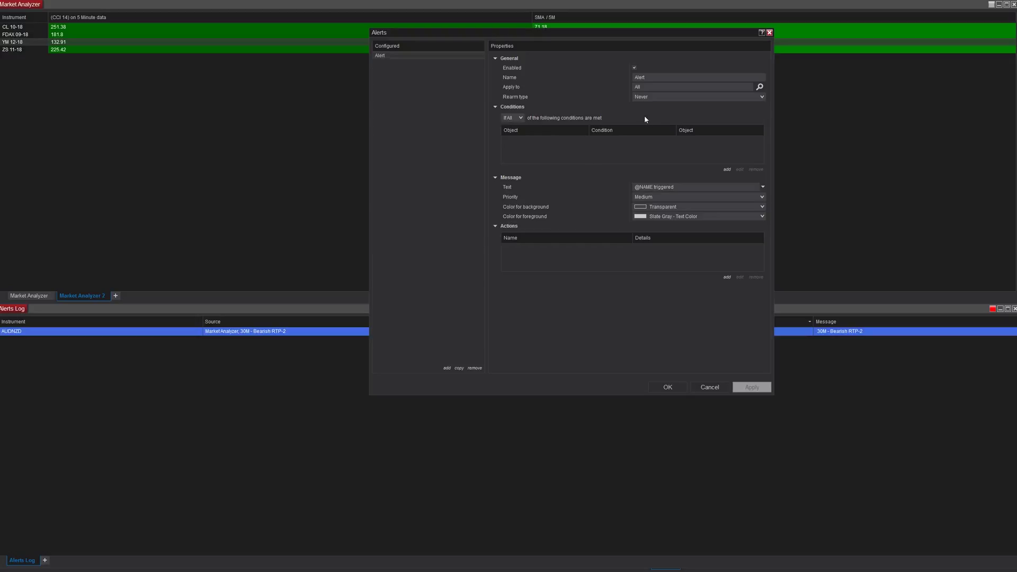
pyautogui.doubleClick(641, 78)
pyautogui.write('CCI and SMA Conditions Matched')
# Replace the alert's message text with a copy of its name, "CCI and SMA Conditions Matched"
pyautogui.moveTo(718, 75); pyautogui.dragTo(613, 83)
pyautogui.hotkey('ctrl', 'c')
pyautogui.tripleClick(691, 186)
pyautogui.hotkey('ctrl', 'v')
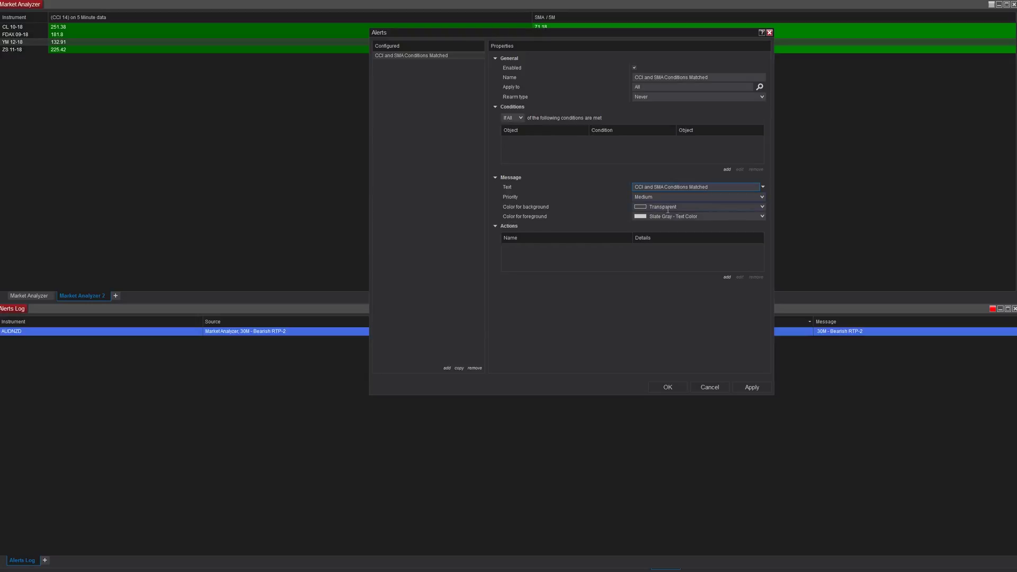
# Set the alert message's background colour to DeepPink and its foreground colour to White
pyautogui.click(761, 207)
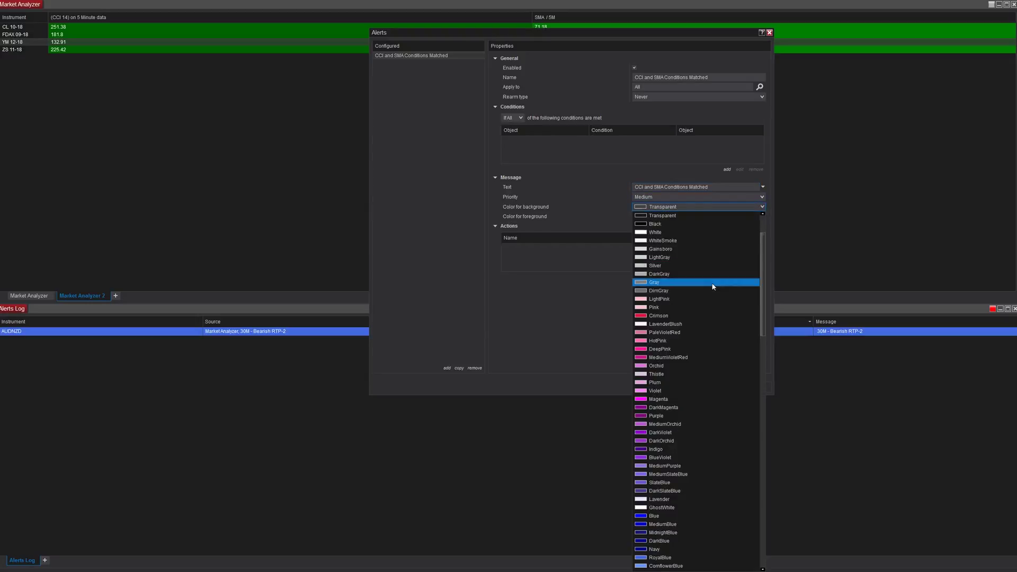
pyautogui.click(688, 349)
pyautogui.click(716, 217)
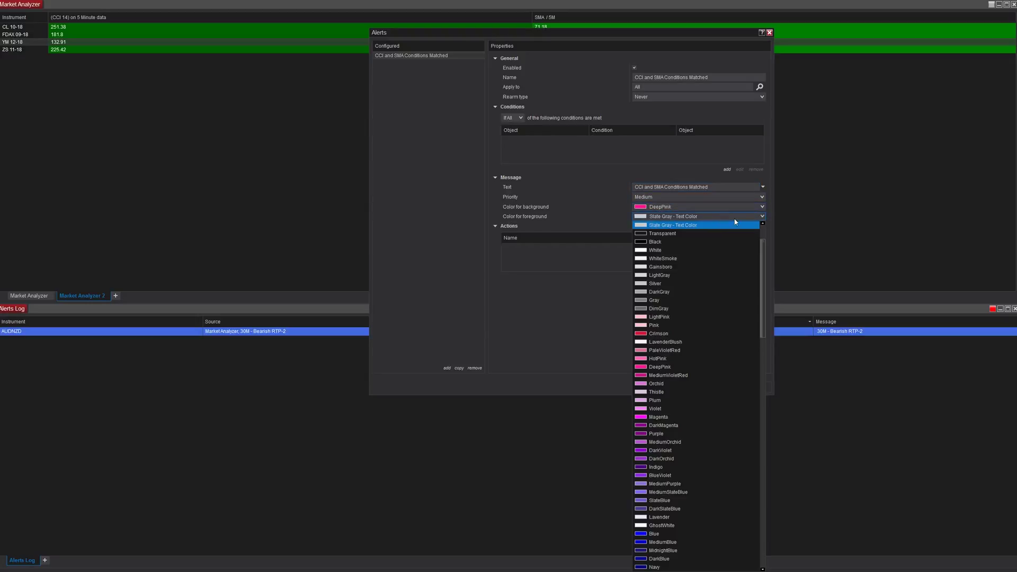
pyautogui.click(719, 252)
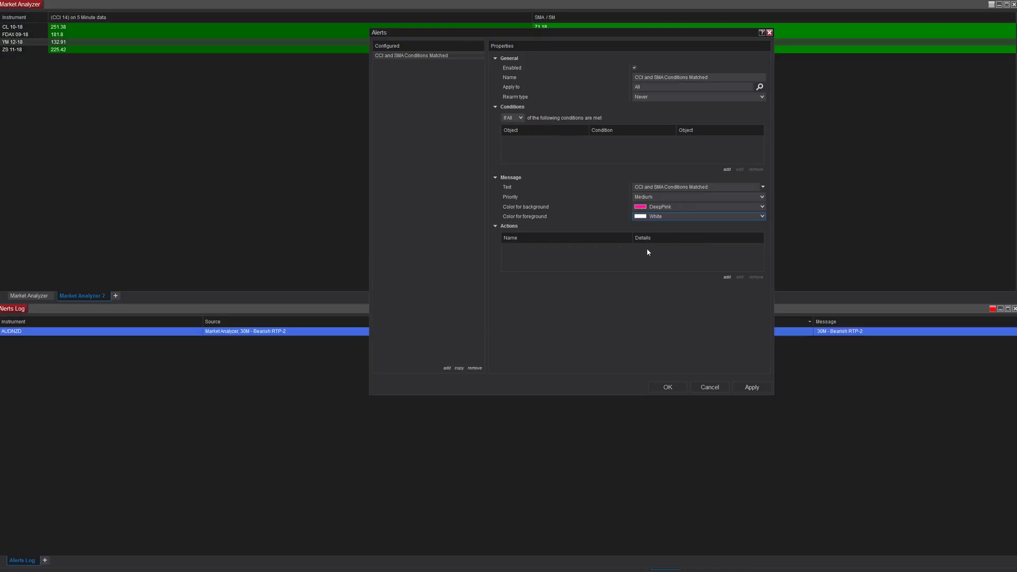
# Add a Play a sound action using the Alert1 sound to the alert and apply the changes
pyautogui.click(727, 279)
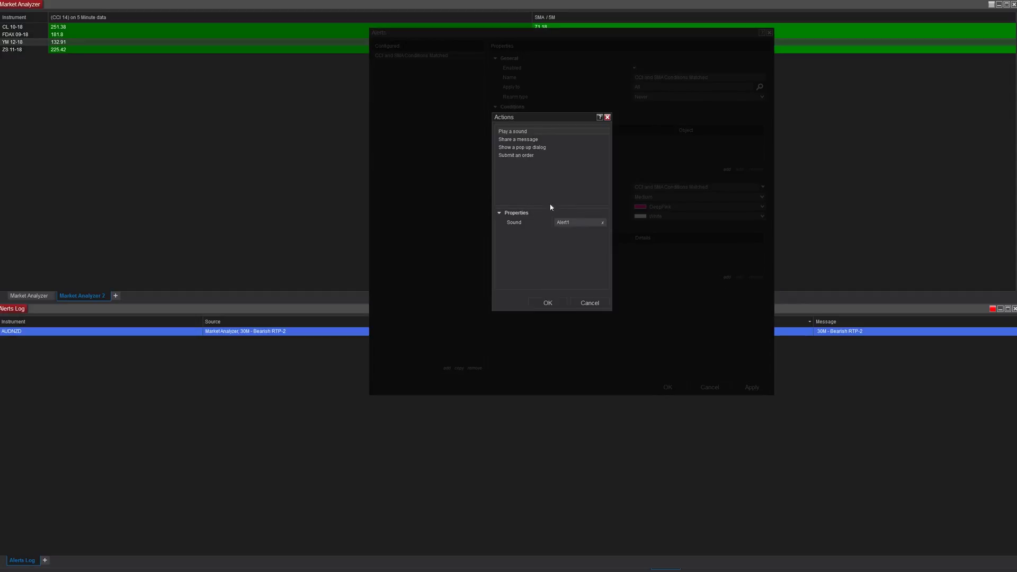
pyautogui.click(560, 304)
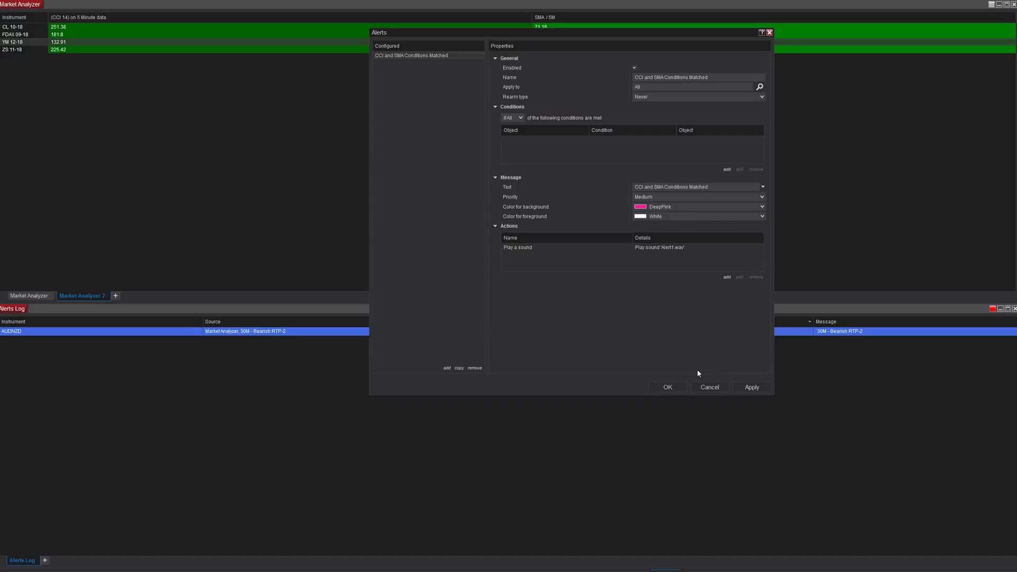
pyautogui.click(740, 388)
# Add an alert condition requiring (CCI 14) on 5 Minute data to be Greater than the numeric value 120
pyautogui.click(728, 170)
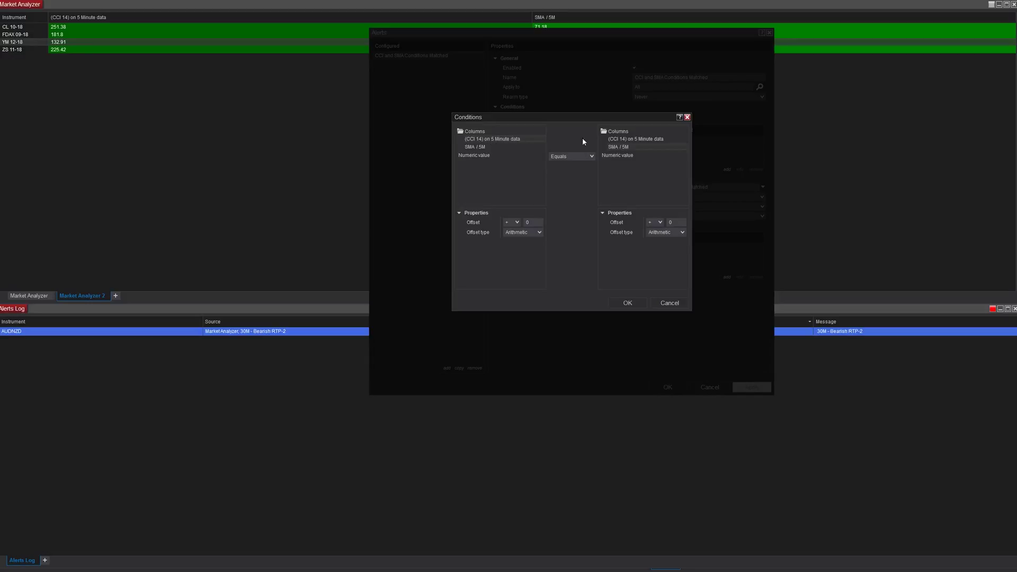
pyautogui.click(615, 155)
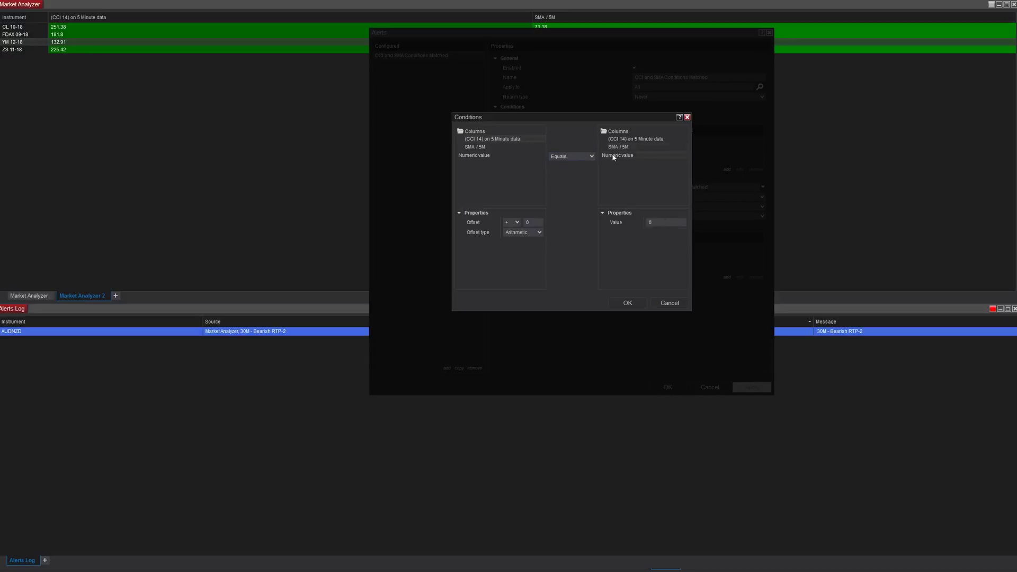
pyautogui.click(572, 157)
pyautogui.click(564, 190)
pyautogui.click(659, 221)
pyautogui.write('120')
pyautogui.click(629, 302)
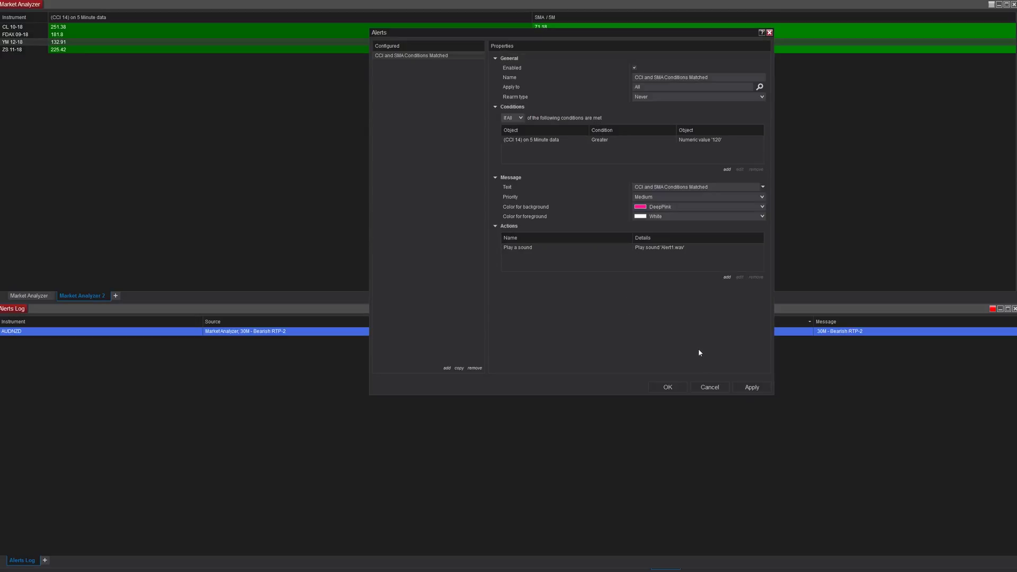
# Add a second alert condition requiring SMA / 5M to be Greater than the numeric value 35
pyautogui.click(727, 169)
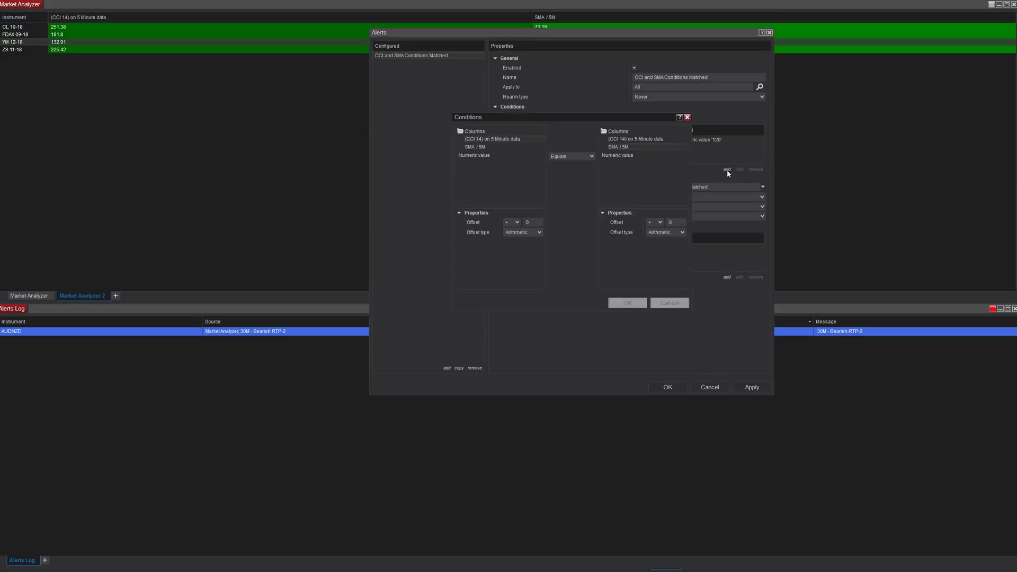
pyautogui.click(686, 118)
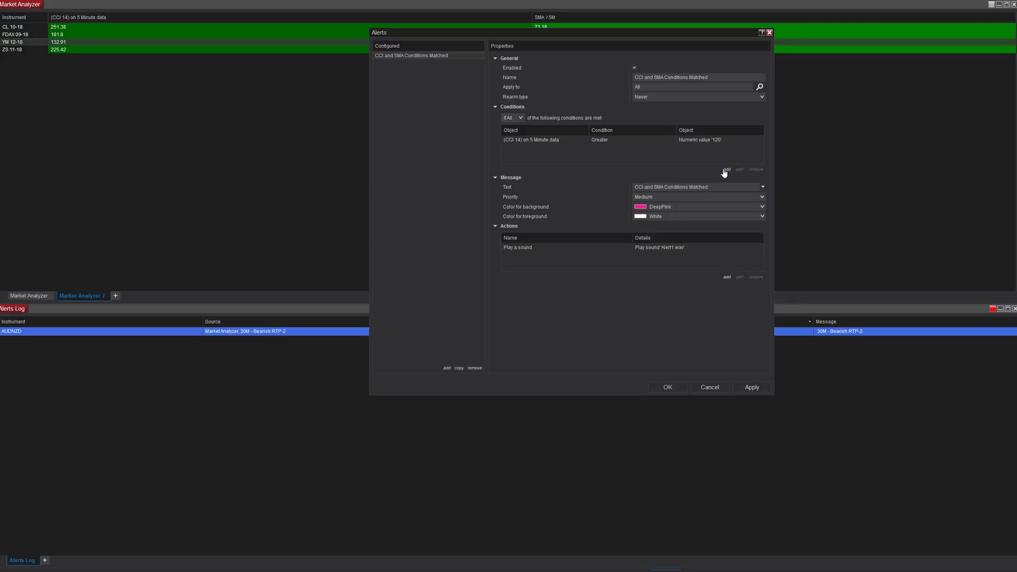
pyautogui.click(726, 169)
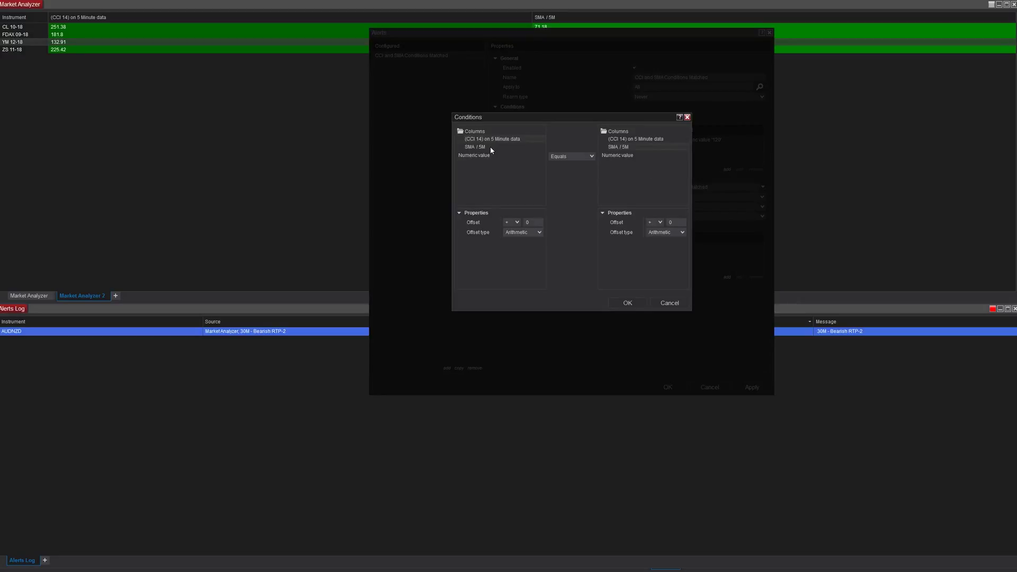
pyautogui.click(585, 157)
pyautogui.click(589, 180)
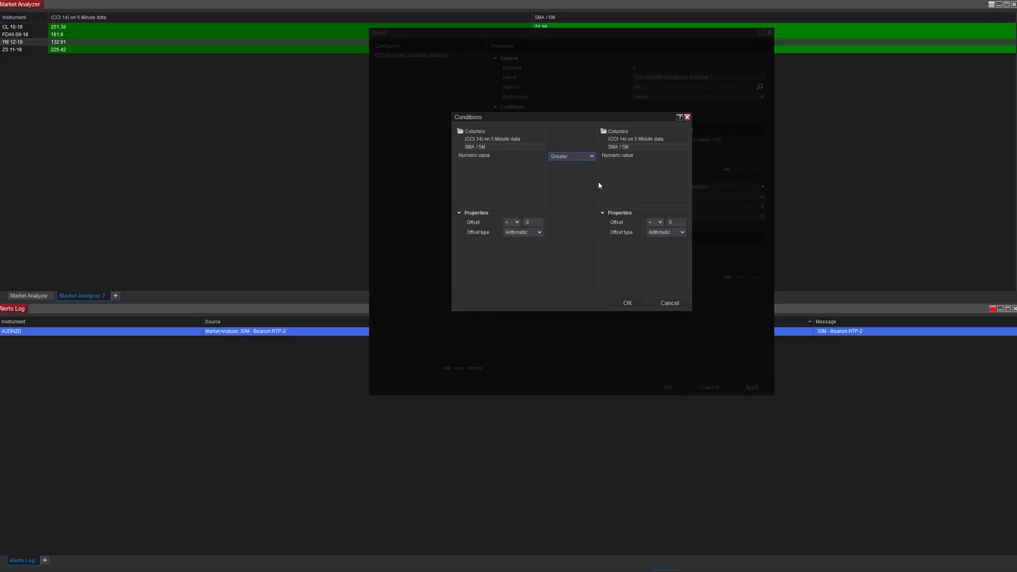
pyautogui.click(620, 156)
pyautogui.click(651, 221)
pyautogui.write('35')
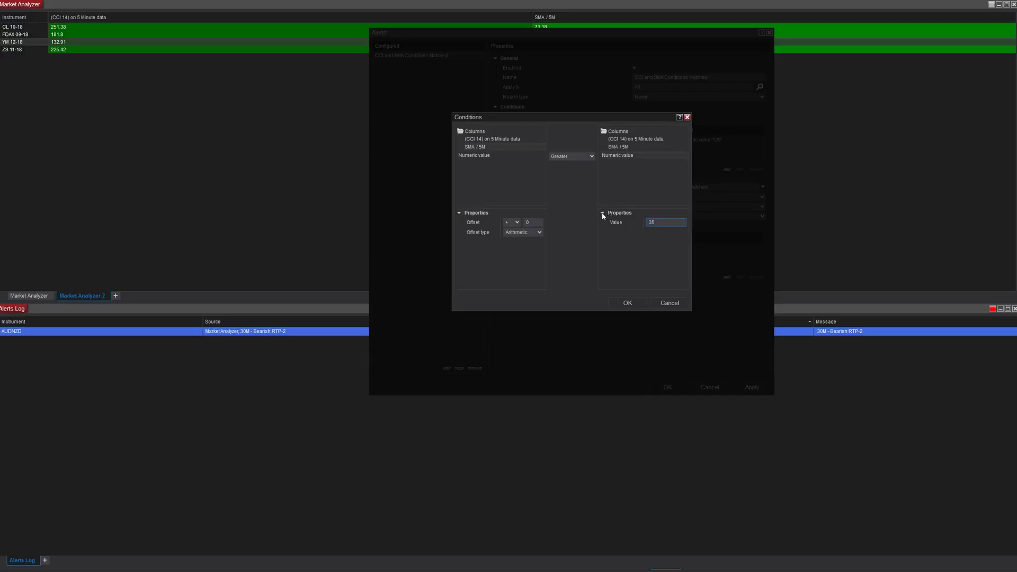
pyautogui.click(628, 303)
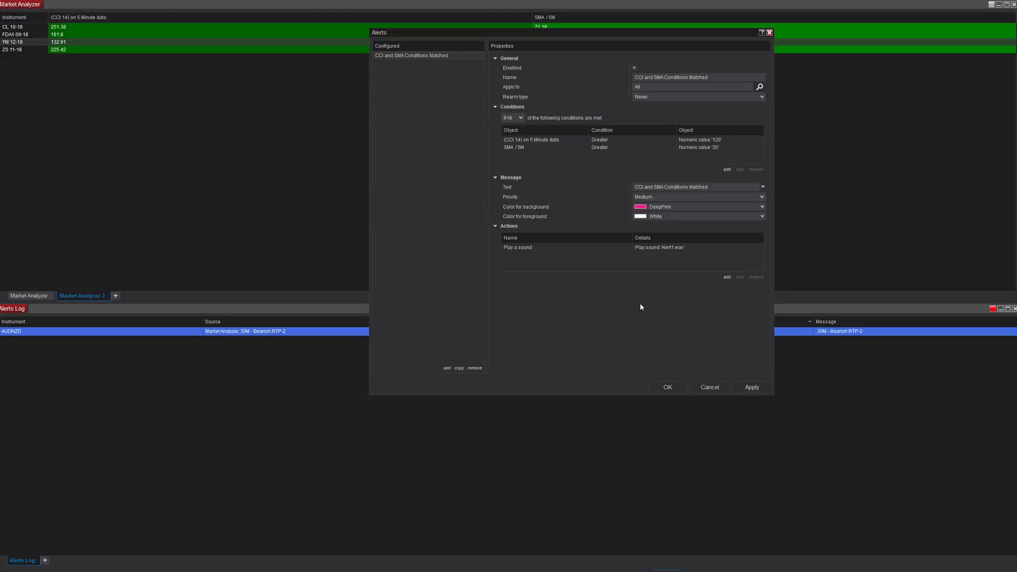
# Apply the alert and close the Alerts window, and clear all entries from the Alerts Log
pyautogui.click(744, 387)
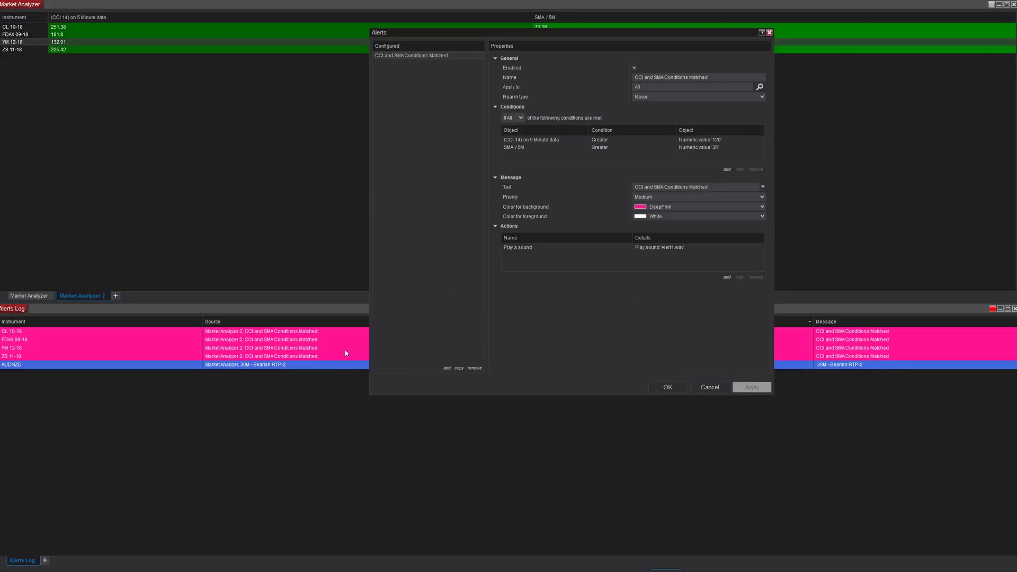
pyautogui.click(677, 388)
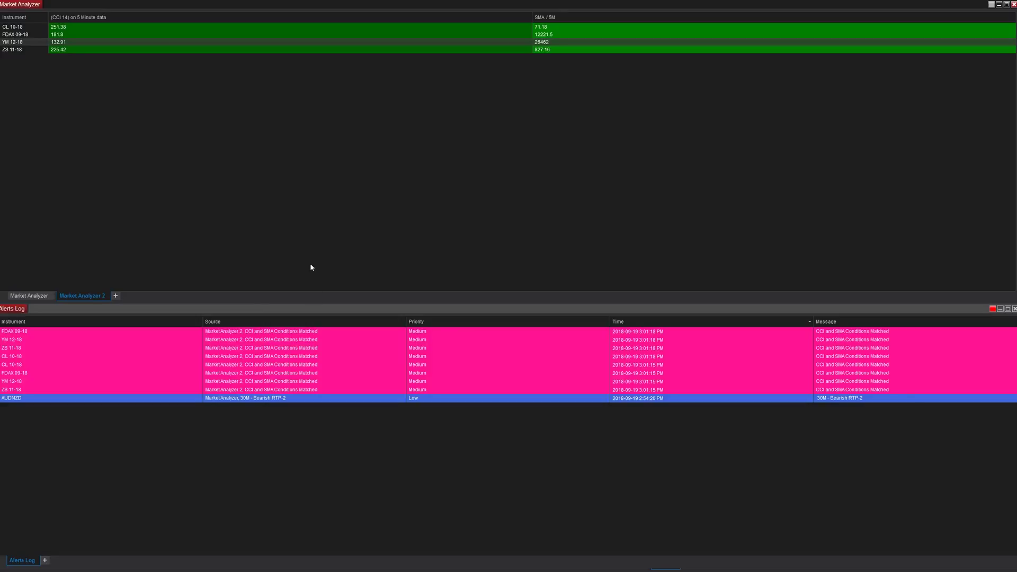
pyautogui.rightClick(335, 374)
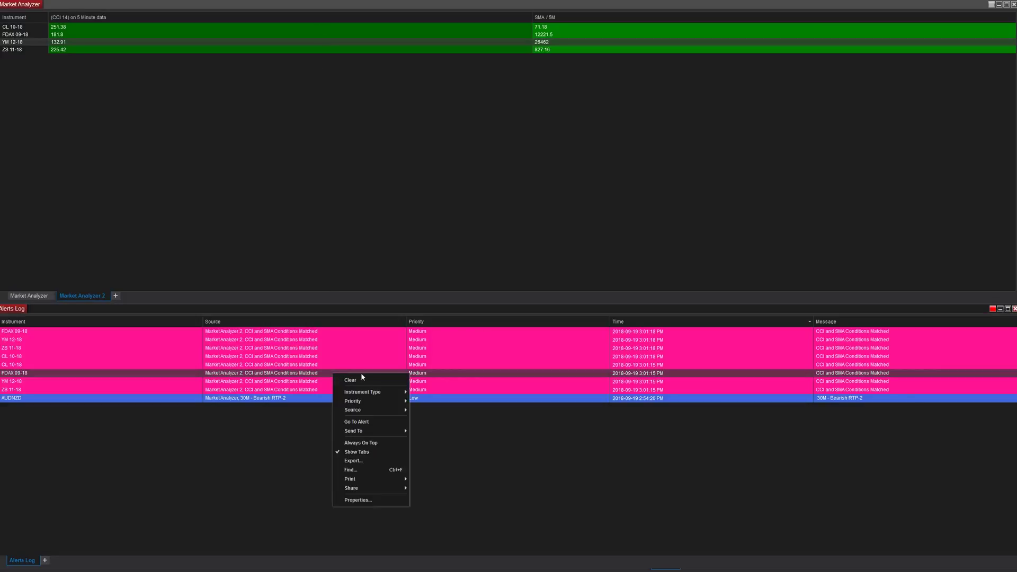
pyautogui.click(362, 379)
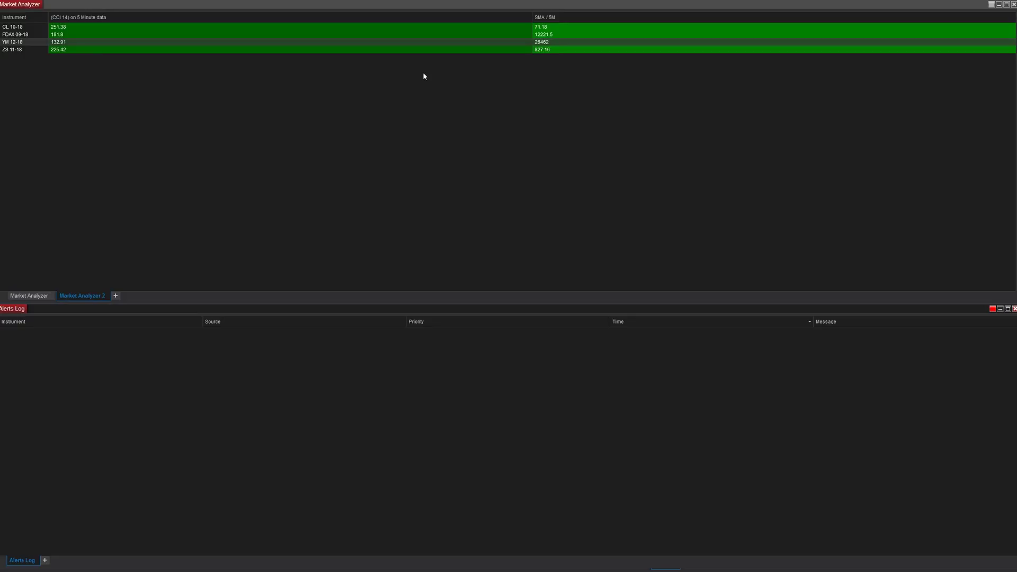
# Reopen the Market Analyzer 2 alert settings and review the conditions and the available Rearm type options, keeping Never
pyautogui.rightClick(374, 208)
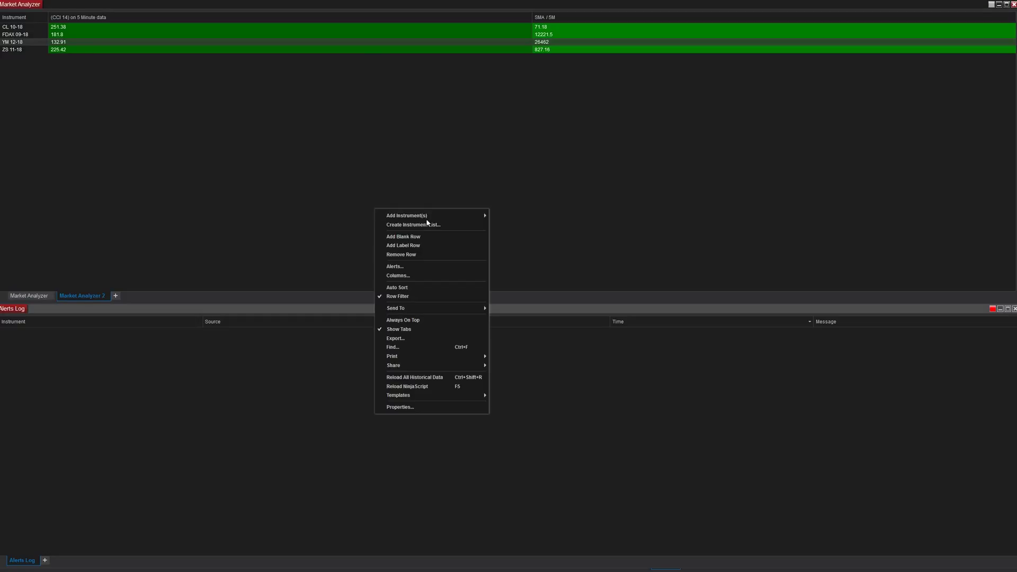
pyautogui.click(427, 268)
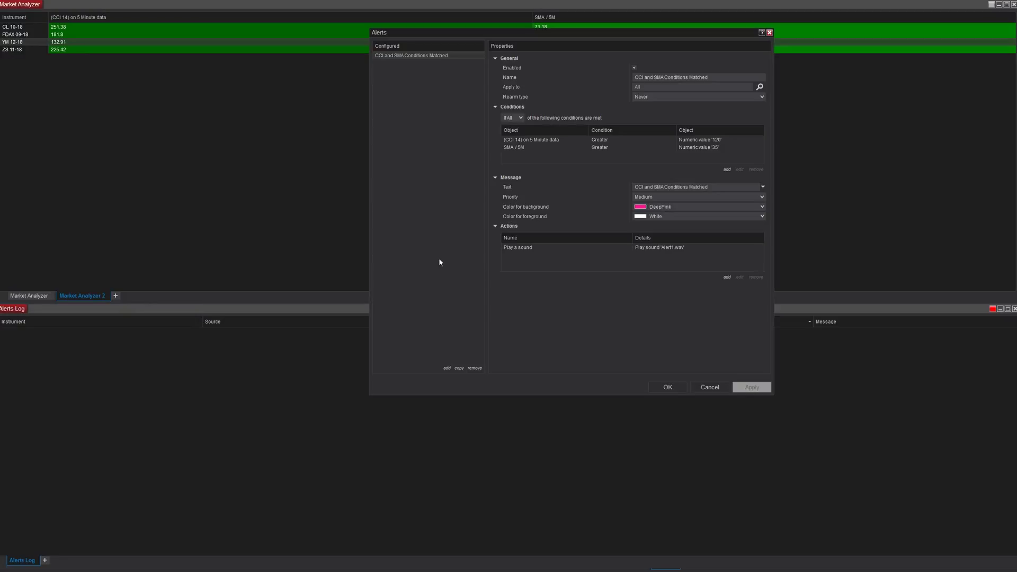
pyautogui.click(539, 148)
pyautogui.click(646, 98)
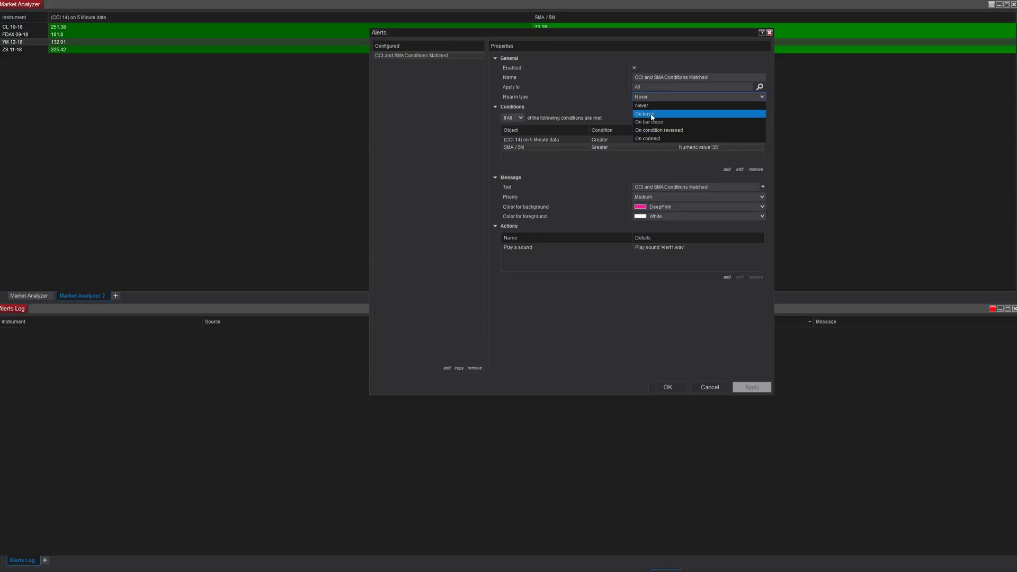
pyautogui.click(658, 99)
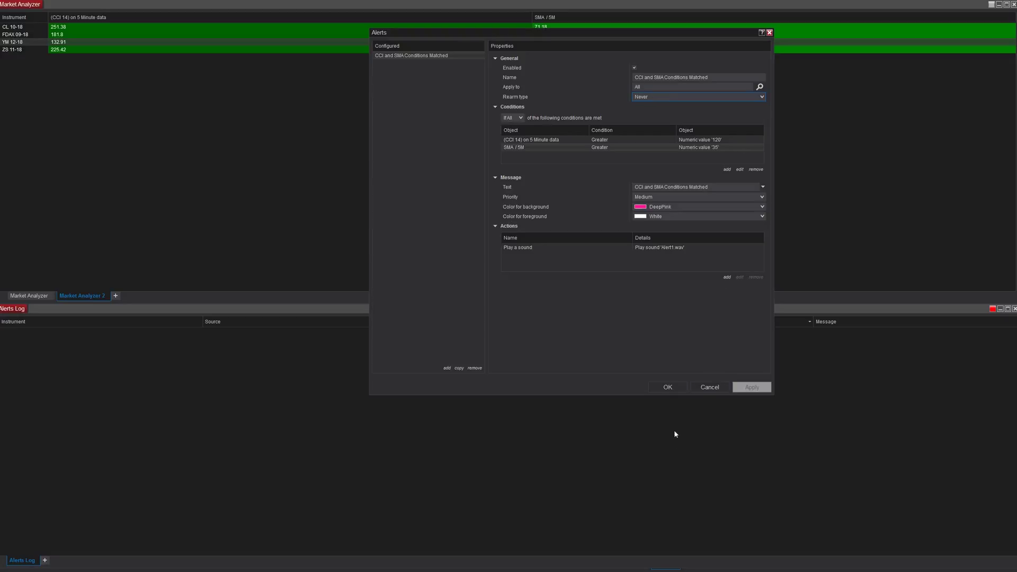
pyautogui.click(666, 388)
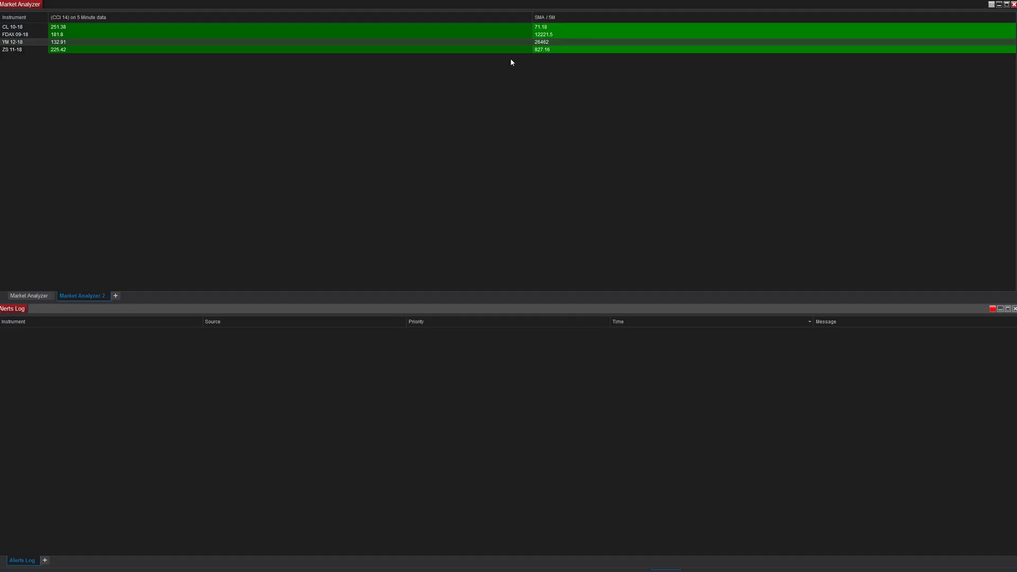
# Switch to the first Market Analyzer tab to view its multi-timeframe signal columns
pyautogui.click(29, 297)
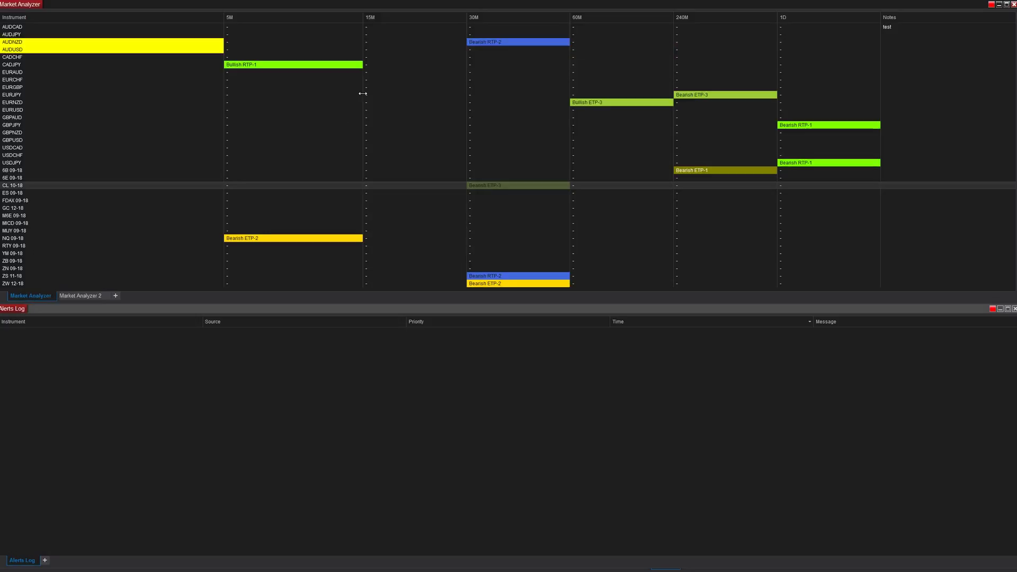